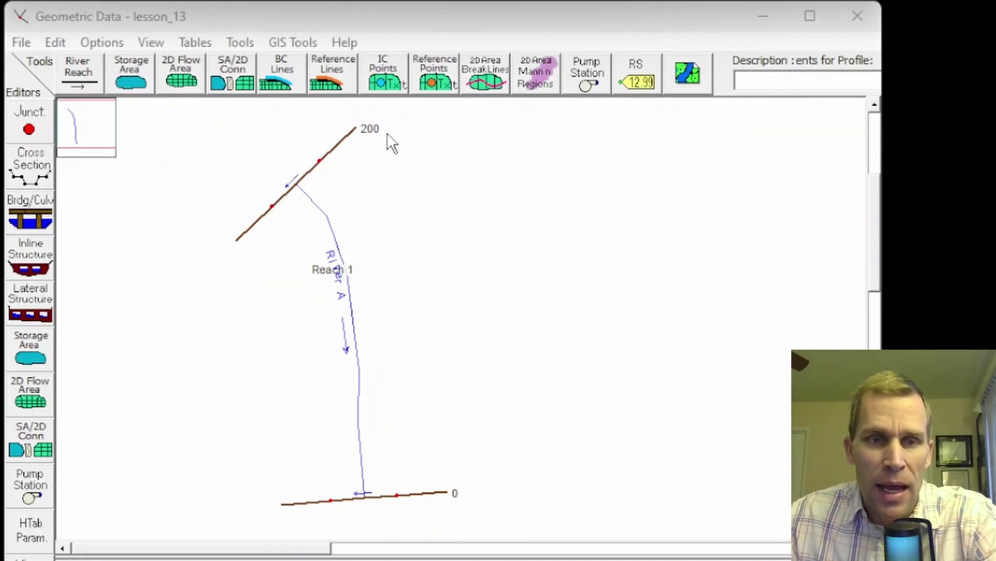
Open the cross section data editor and review the cross sections at river stations 200 and 0
{"action": "left_click", "coordinate": [33, 166]}
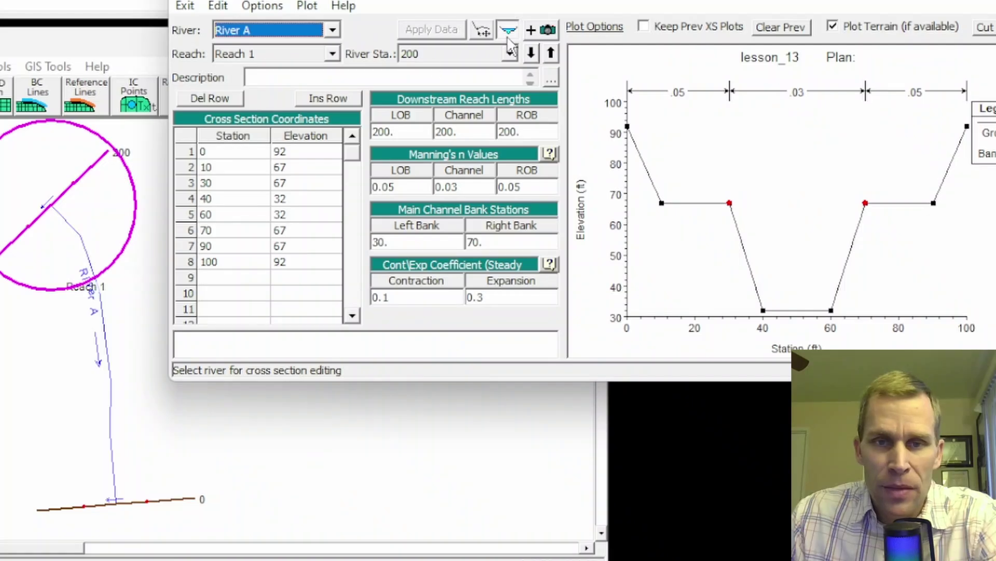
{"action": "left_click", "coordinate": [533, 53]}
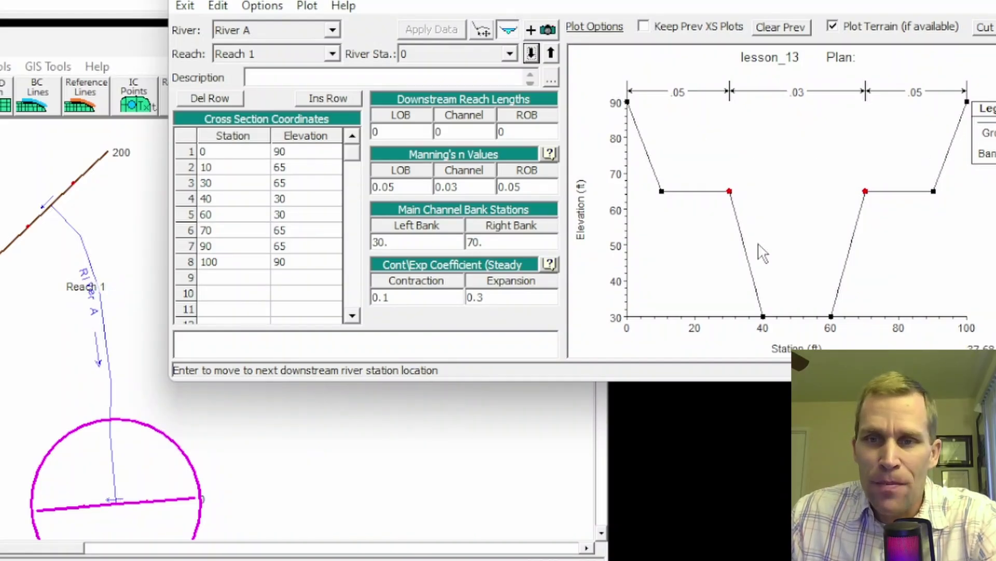
{"action": "left_click", "coordinate": [551, 54]}
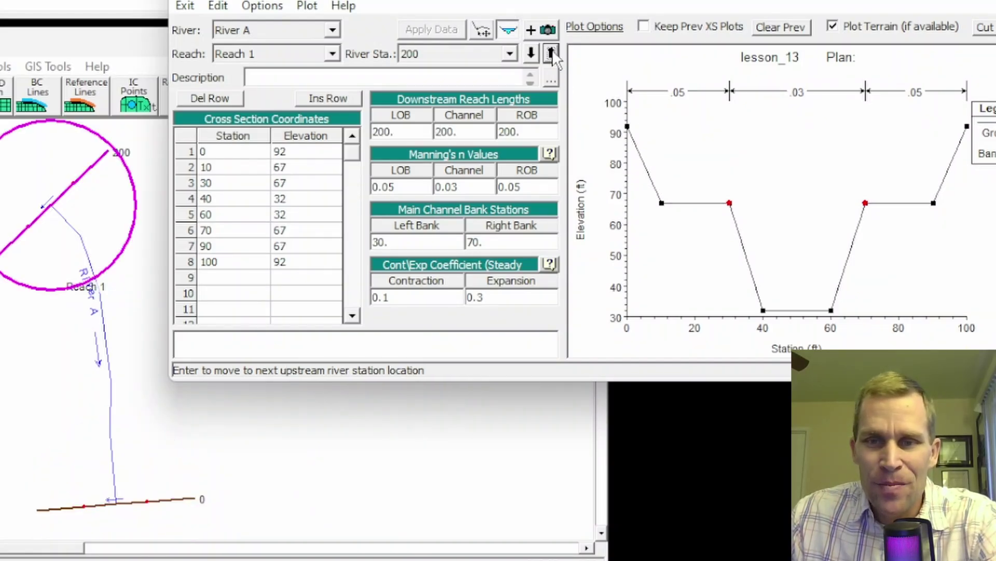
{"action": "left_click", "coordinate": [551, 54]}
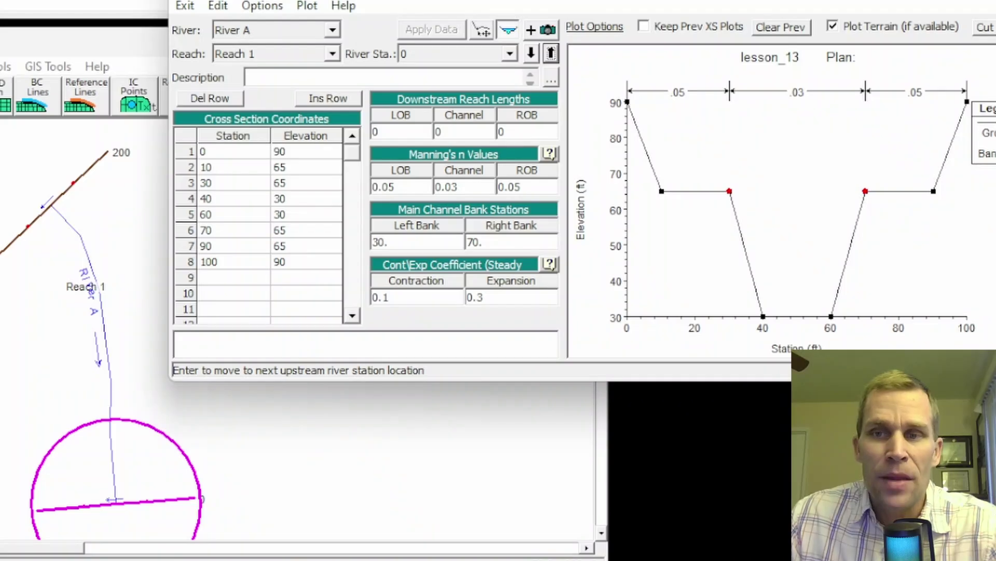
{"action": "left_click_drag", "start_coordinate": [692, 0], "coordinate": [693, 2]}
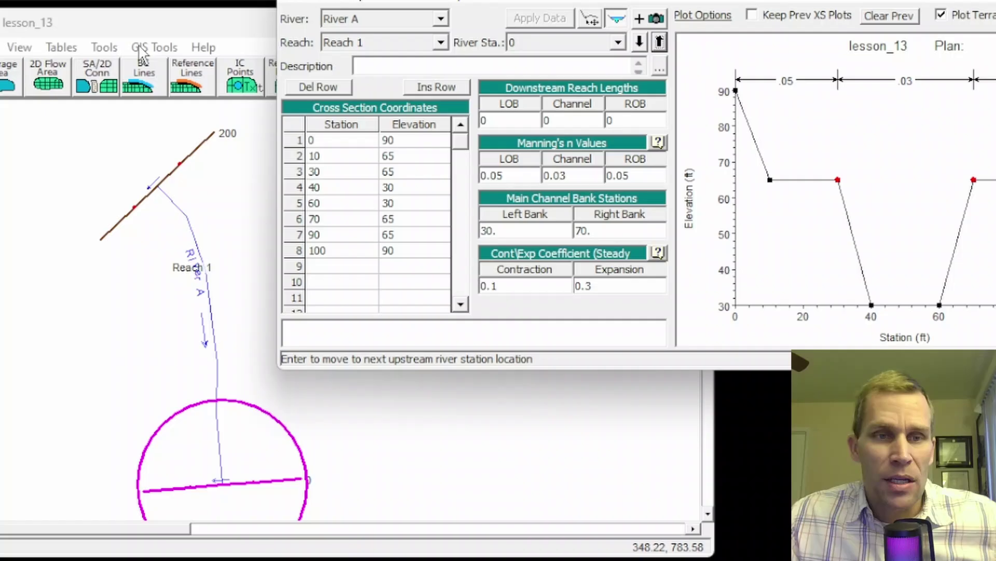
{"action": "left_click", "coordinate": [109, 48]}
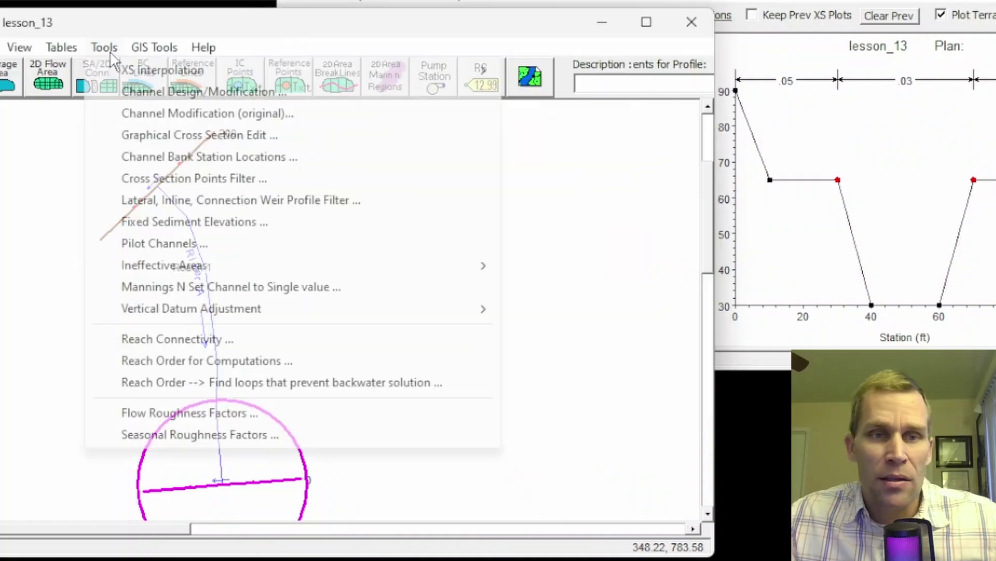
{"action": "mouse_move", "coordinate": [156, 70]}
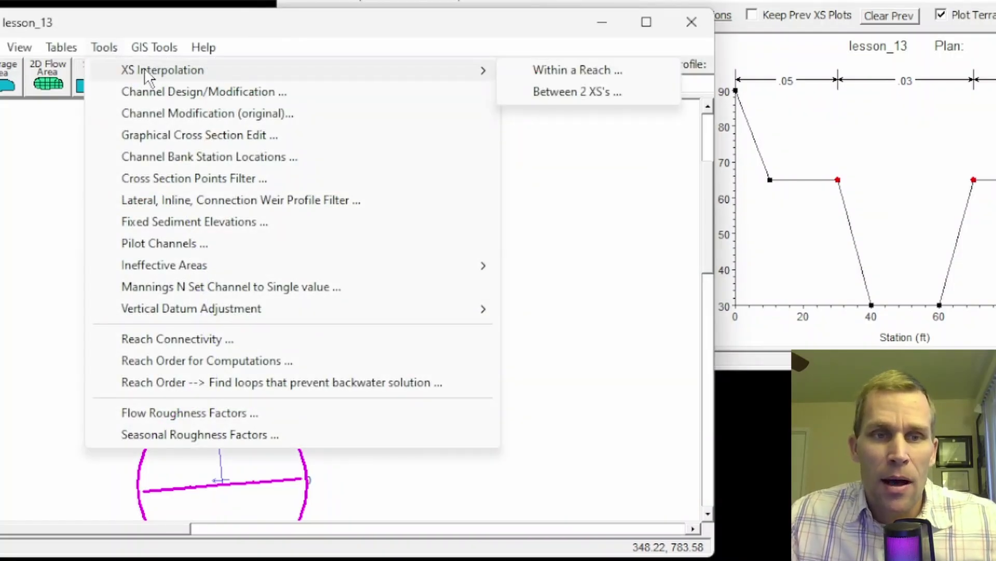
{"action": "left_click", "coordinate": [172, 24]}
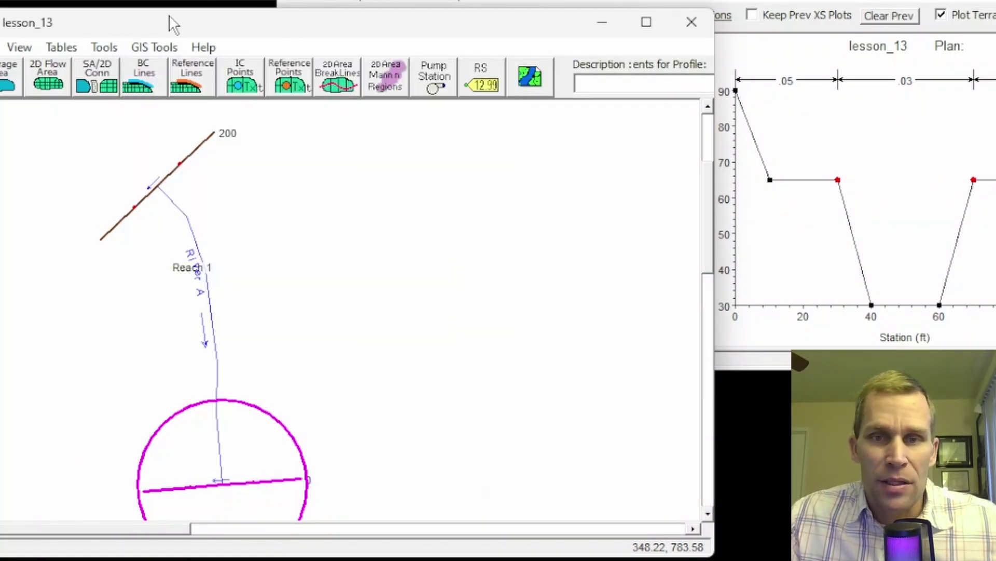
{"action": "key", "text": "alt+Tab"}
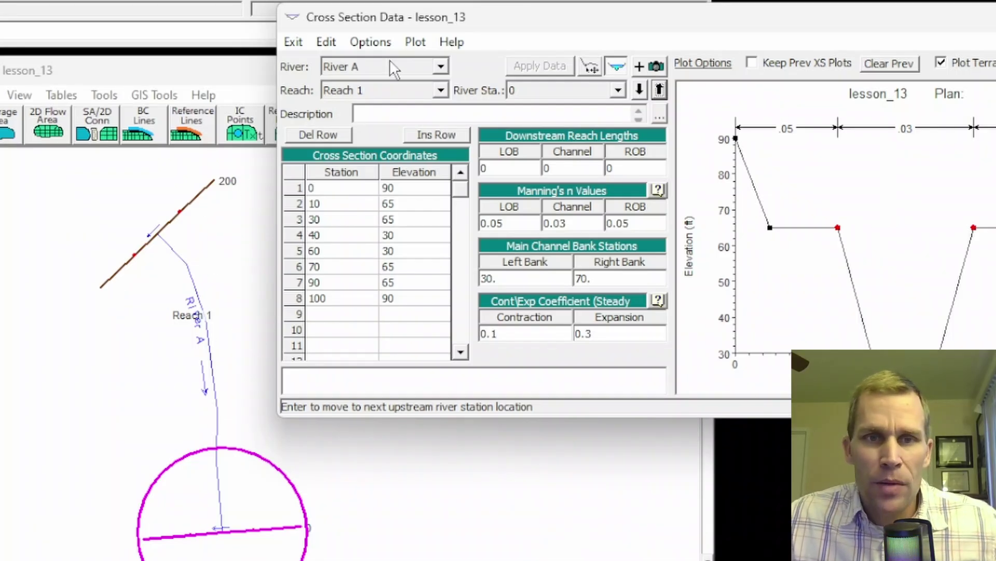
Copy the cross section at river station 0 to River A, Reach 1 as new river station 100
{"action": "left_click", "coordinate": [619, 91]}
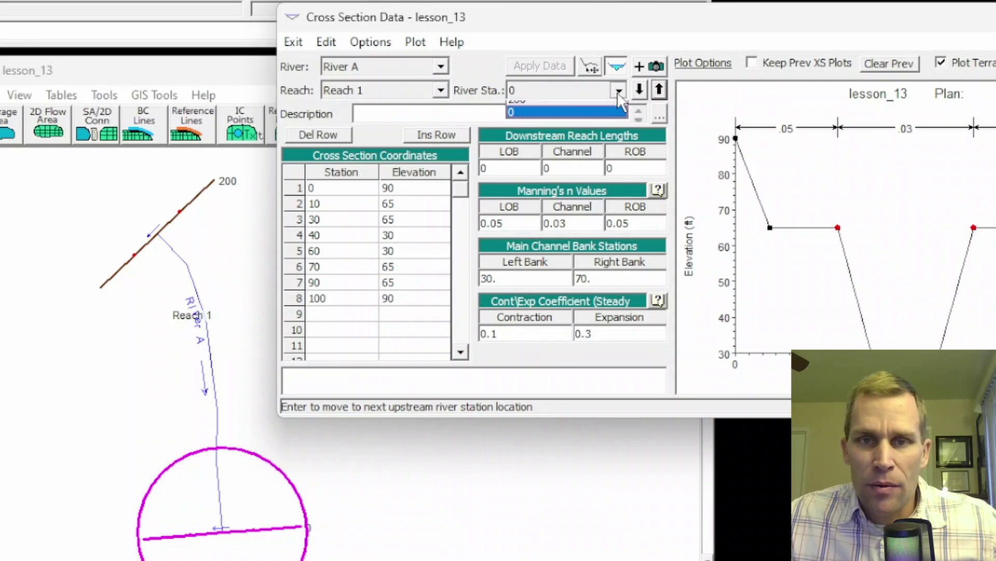
{"action": "left_click", "coordinate": [553, 113]}
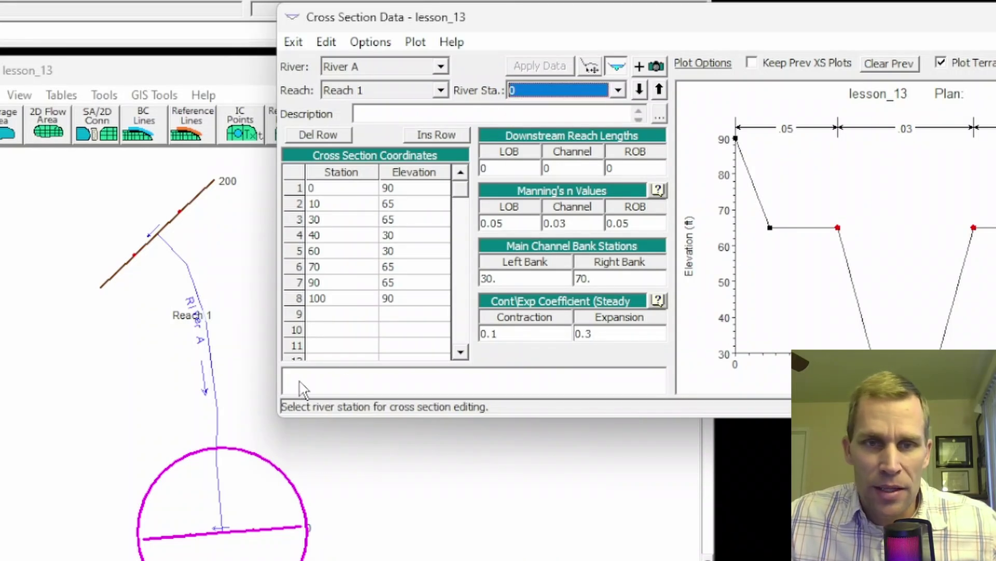
{"action": "left_click", "coordinate": [373, 44]}
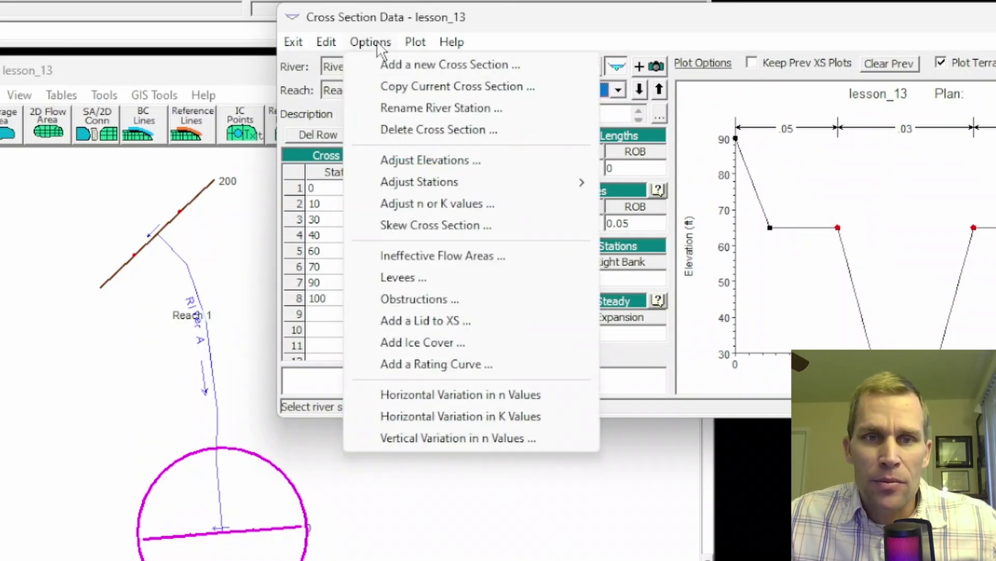
{"action": "left_click", "coordinate": [419, 88]}
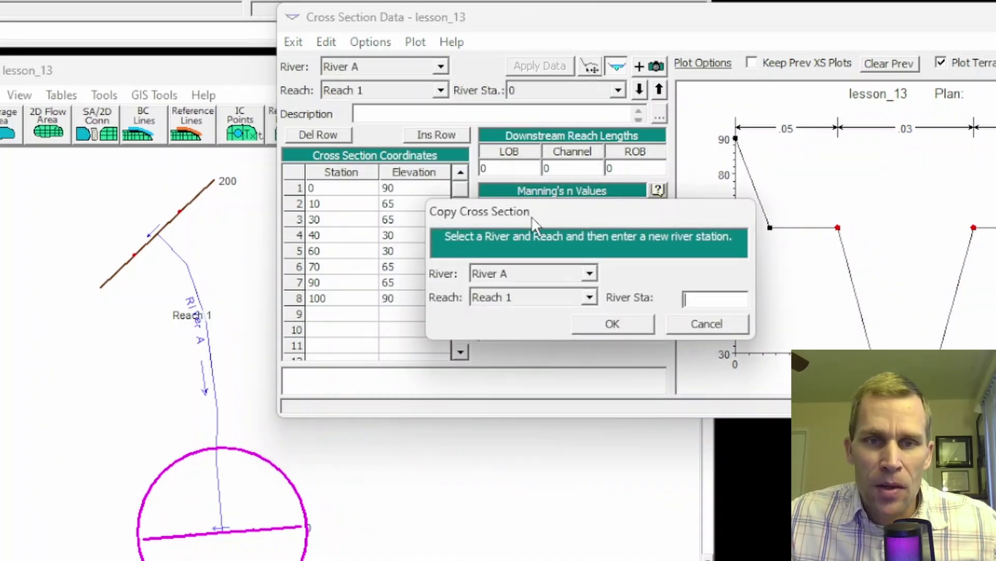
{"action": "left_click_drag", "start_coordinate": [531, 216], "coordinate": [453, 245]}
{"action": "left_click", "coordinate": [457, 303]}
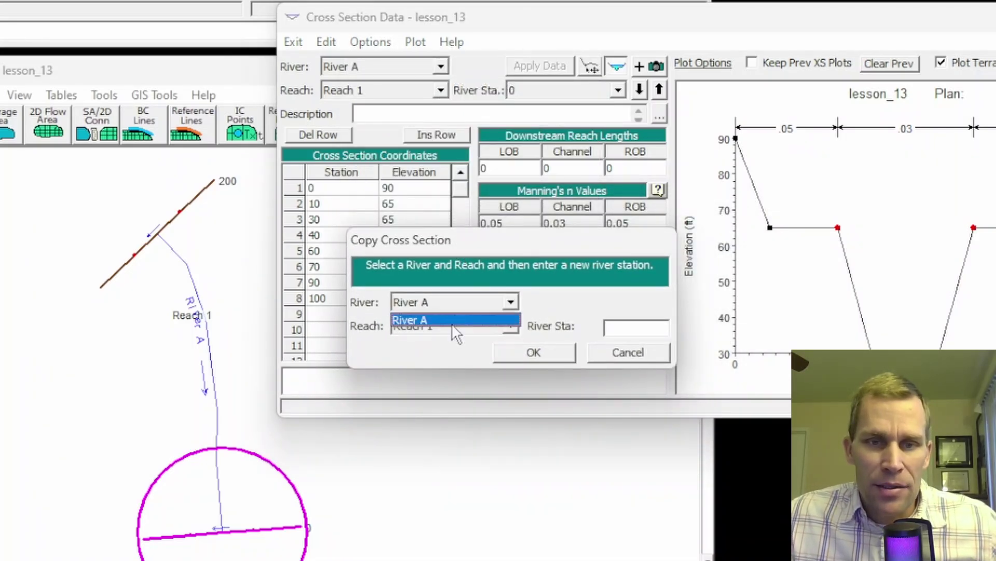
{"action": "left_click", "coordinate": [452, 322]}
{"action": "left_click", "coordinate": [455, 325]}
{"action": "left_click", "coordinate": [457, 343]}
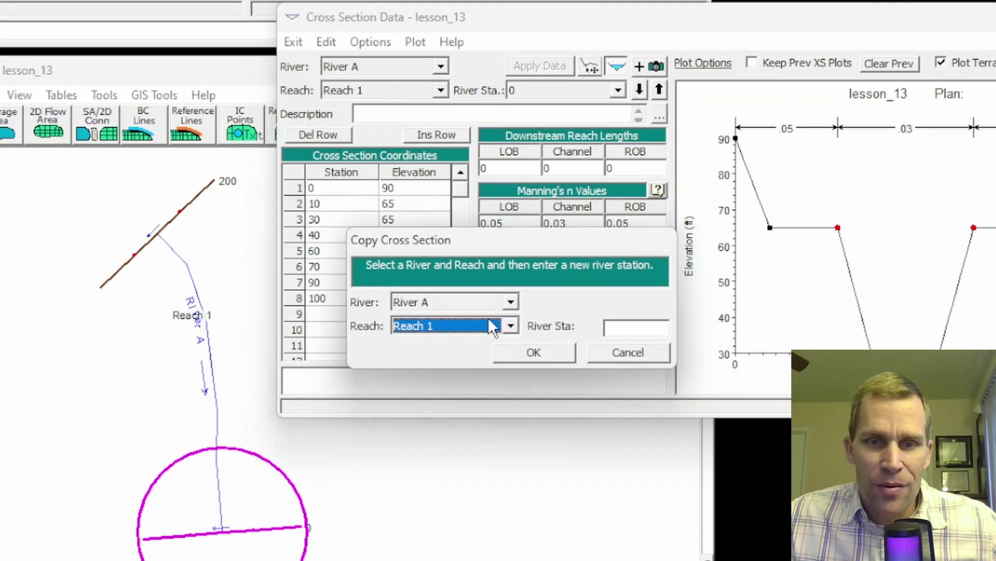
{"action": "left_click", "coordinate": [628, 327]}
{"action": "type", "text": "100"}
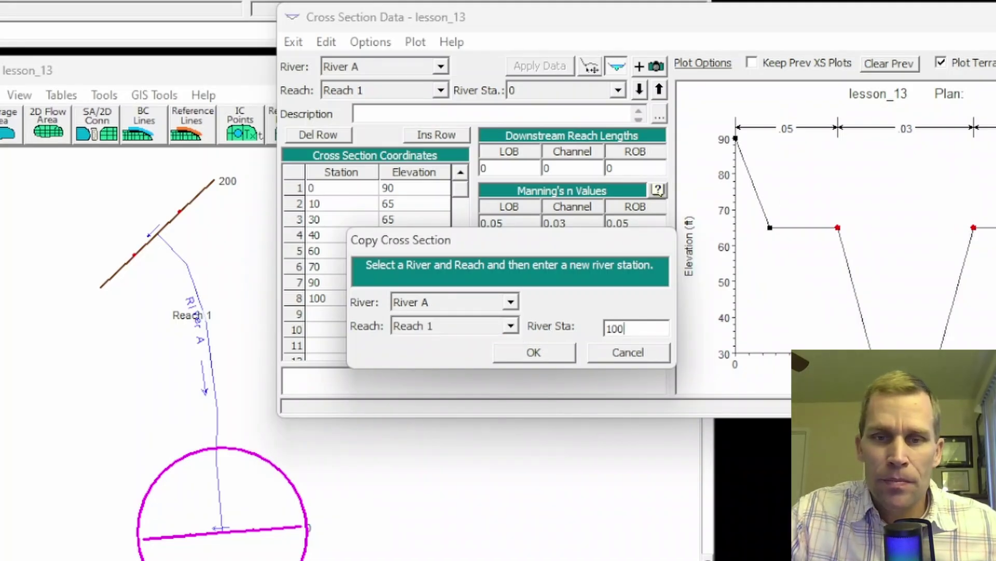
{"action": "left_click", "coordinate": [537, 351]}
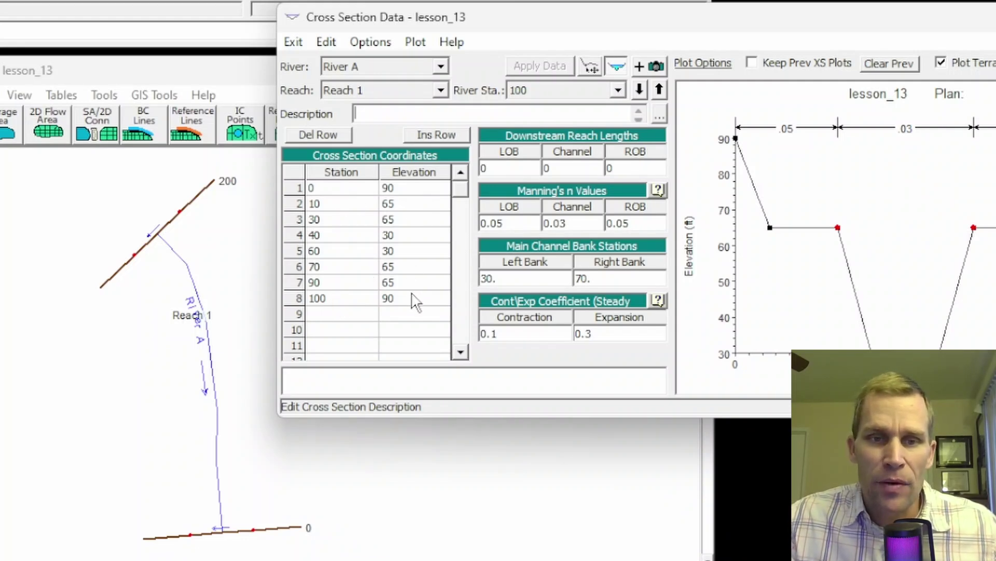
Compare the channel-bottom elevations of the cross sections at river stations 0, 100 and 200
{"action": "left_click", "coordinate": [639, 89]}
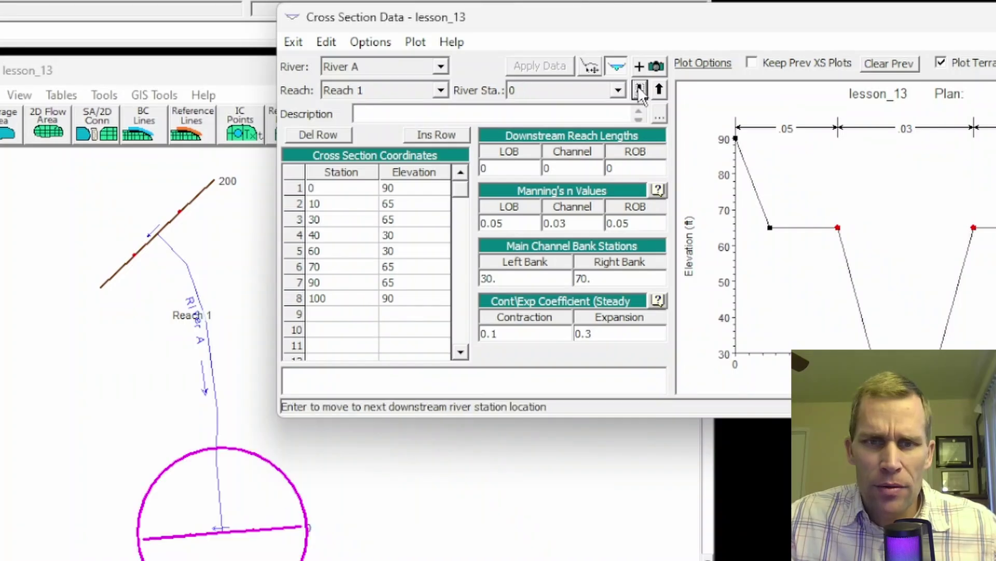
{"action": "left_click", "coordinate": [403, 235]}
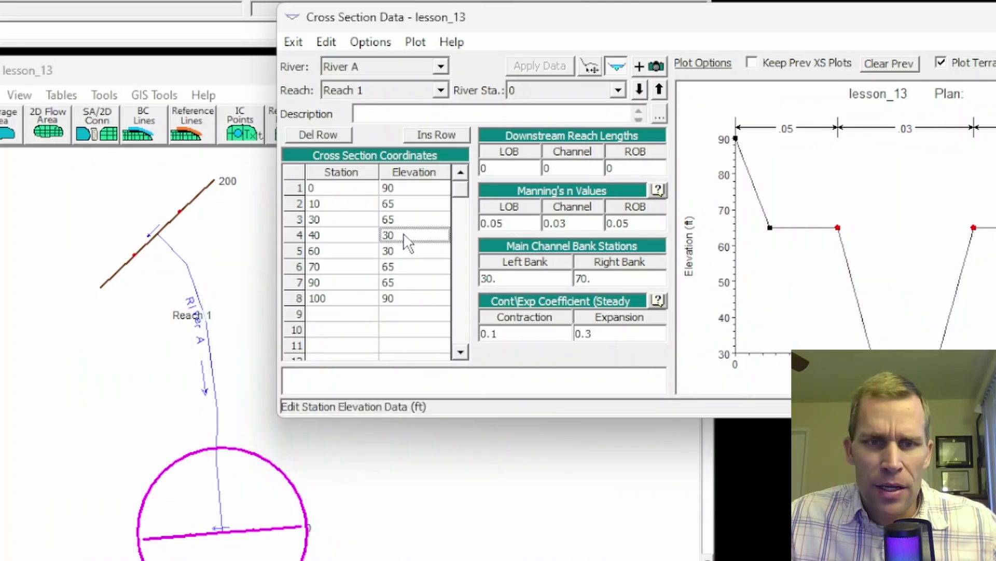
{"action": "left_click", "coordinate": [659, 89]}
{"action": "left_click_drag", "start_coordinate": [410, 236], "coordinate": [405, 251]}
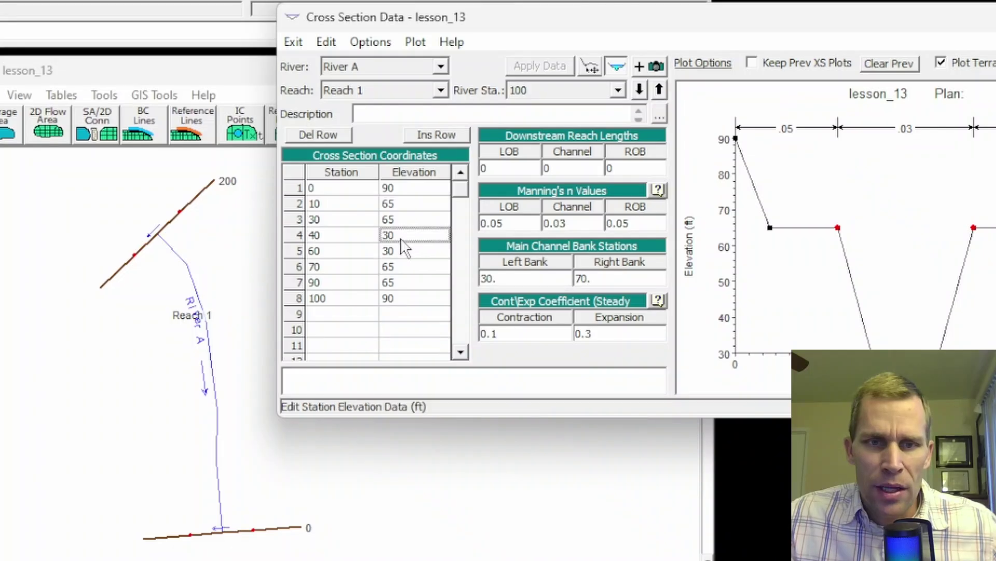
{"action": "left_click", "coordinate": [659, 89]}
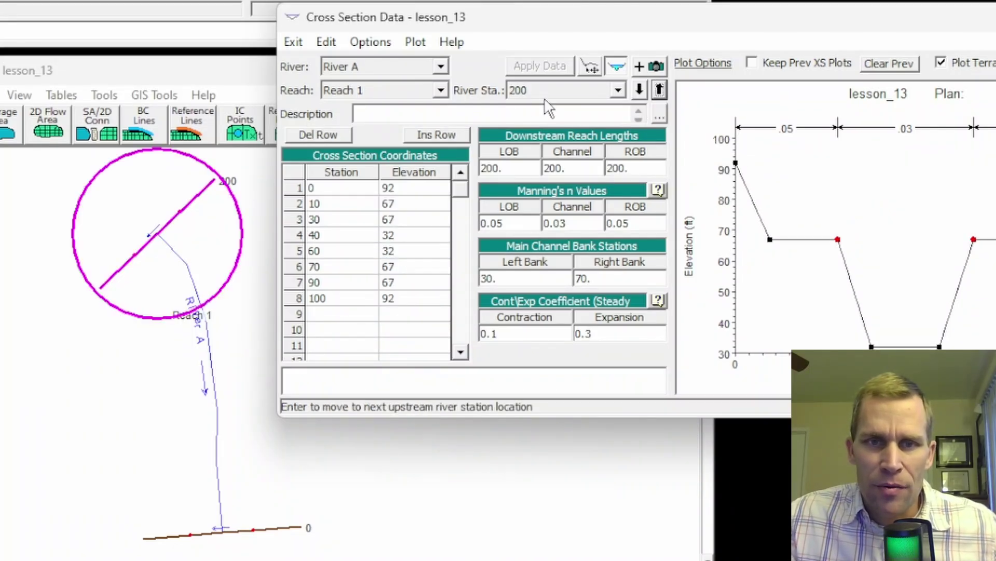
{"action": "left_click_drag", "start_coordinate": [413, 236], "coordinate": [415, 252]}
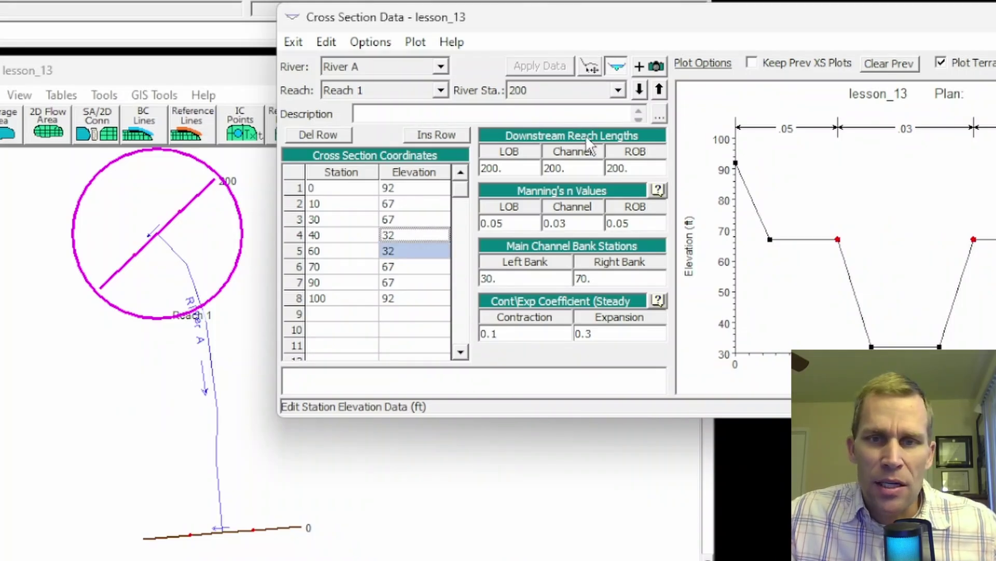
{"action": "left_click", "coordinate": [660, 92]}
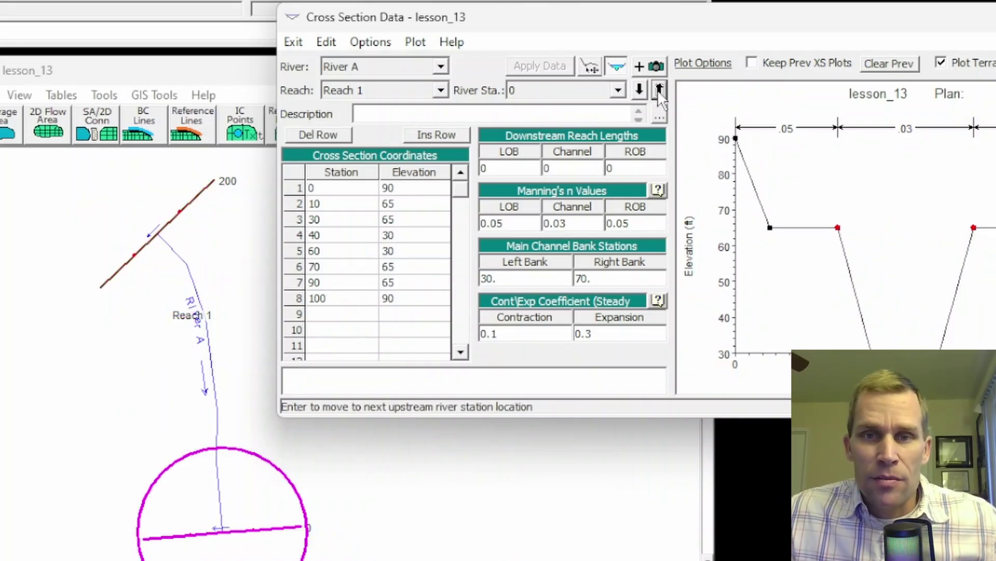
At river station 100, add 1 ft to only the two channel-bottom elevations at stations 40 and 60
{"action": "left_click", "coordinate": [659, 91]}
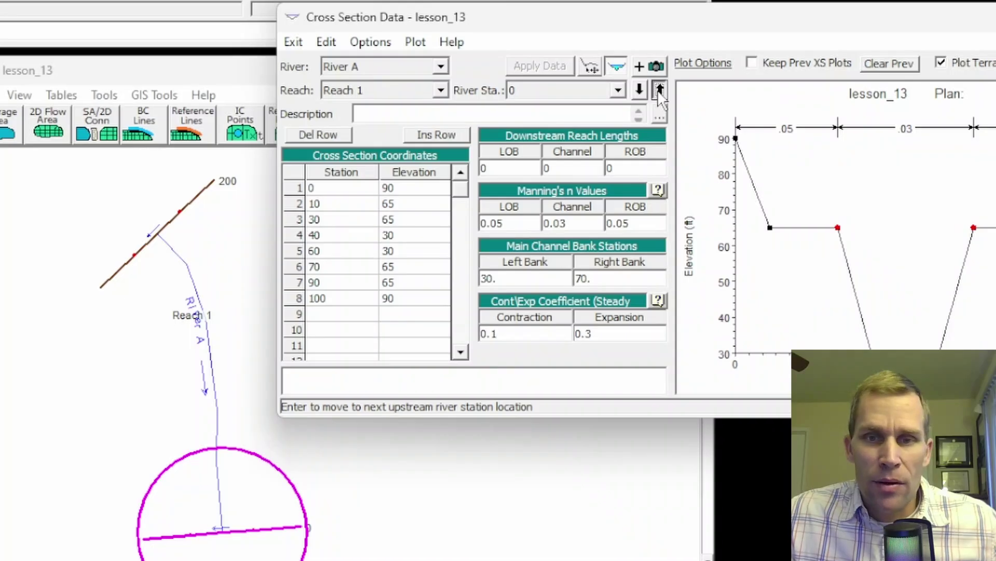
{"action": "left_click_drag", "start_coordinate": [410, 235], "coordinate": [410, 250]}
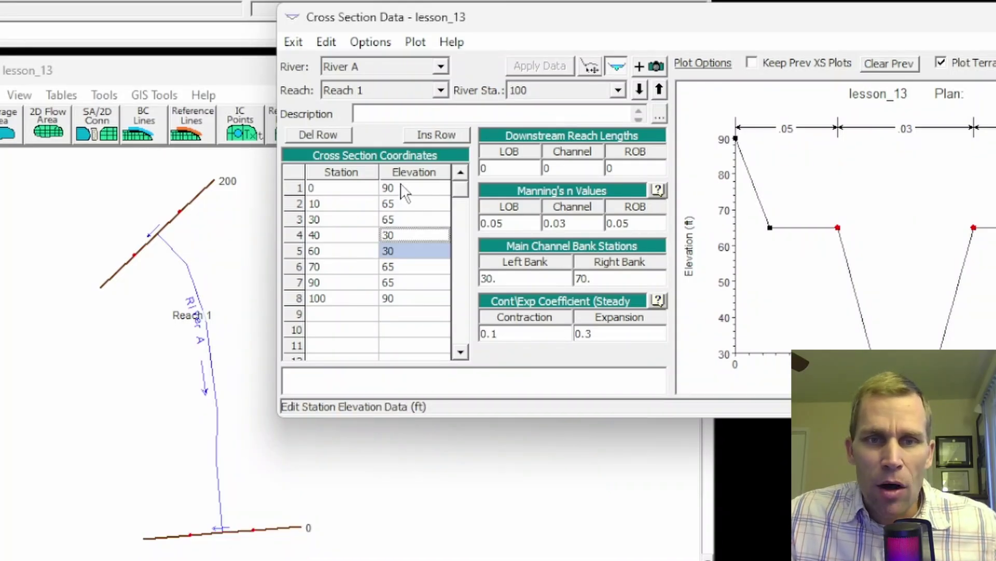
{"action": "left_click", "coordinate": [379, 42]}
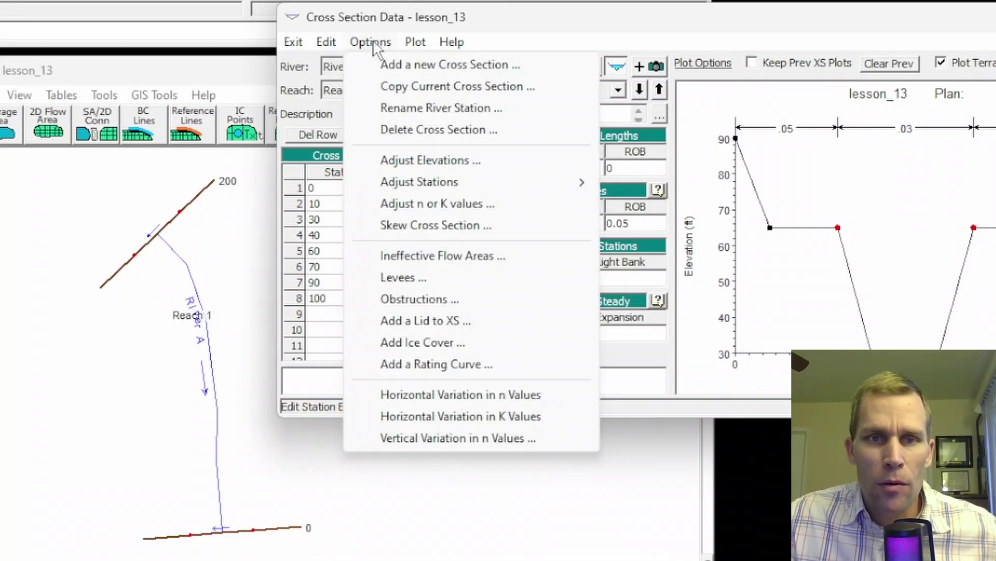
{"action": "left_click", "coordinate": [406, 159]}
{"action": "left_click_drag", "start_coordinate": [696, 218], "coordinate": [514, 188]}
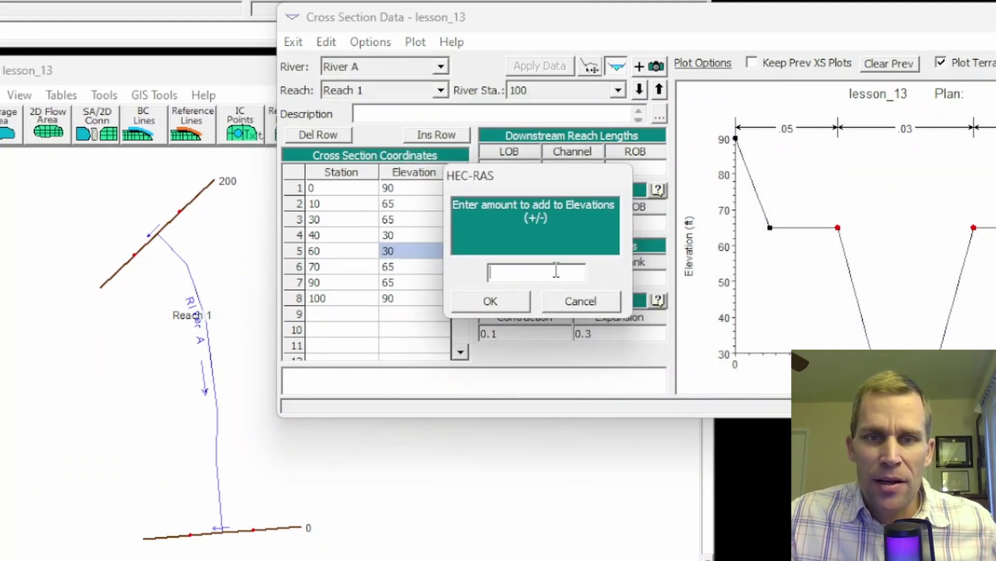
{"action": "type", "text": "1"}
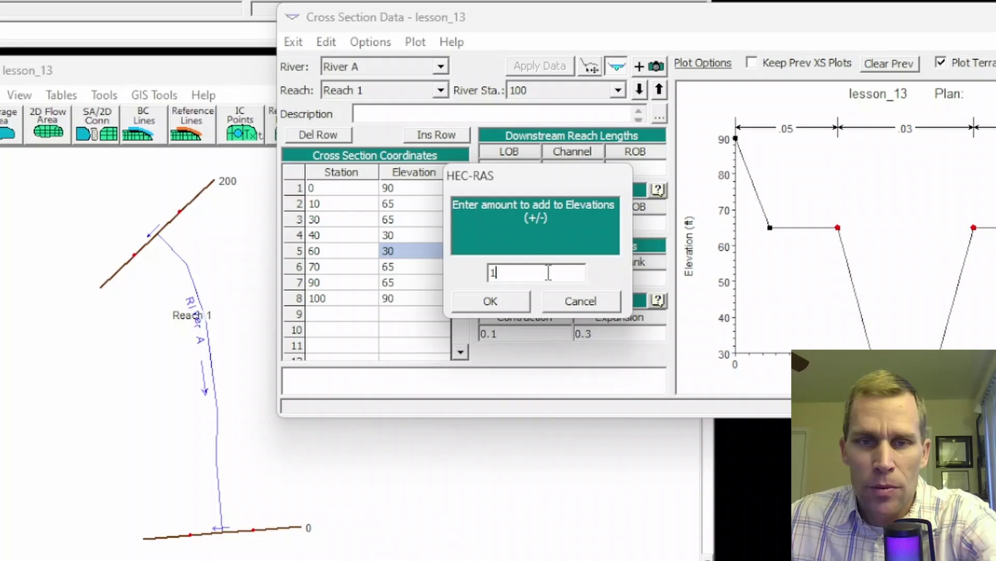
{"action": "left_click", "coordinate": [508, 302]}
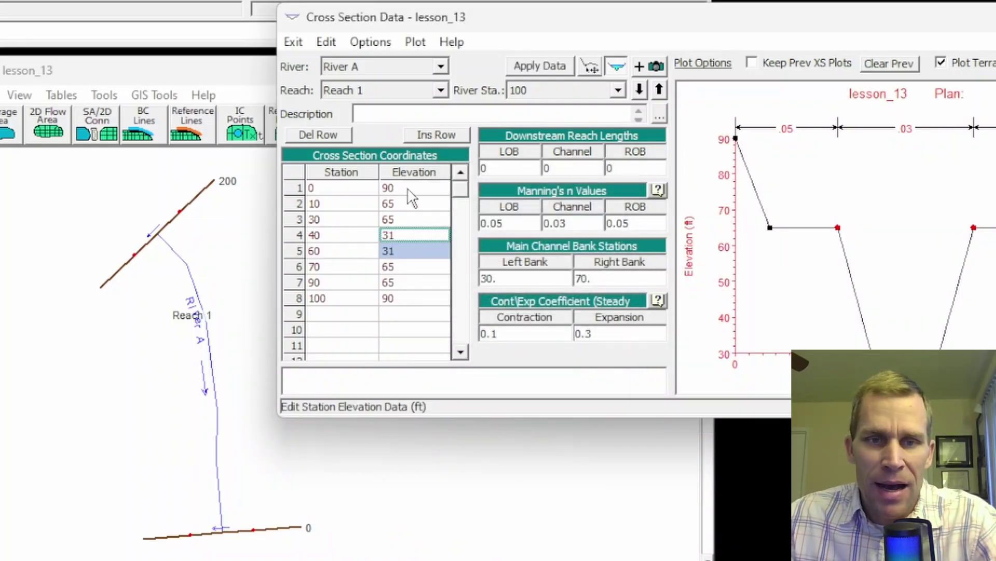
Set the elevations at stations 40 and 60 of the river station 100 cross section back to 30
{"action": "left_click", "coordinate": [404, 300]}
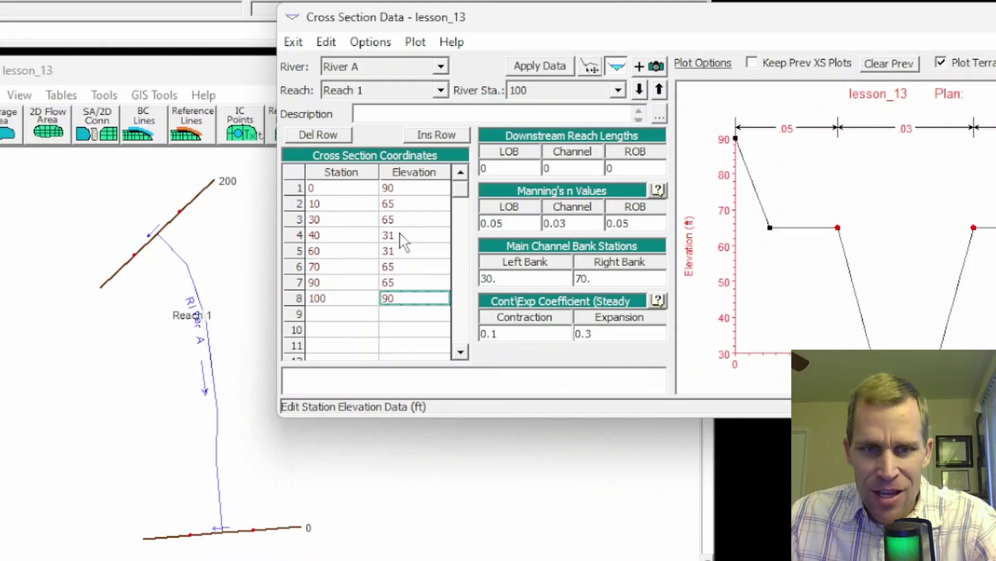
{"action": "left_click_drag", "start_coordinate": [400, 234], "coordinate": [399, 248]}
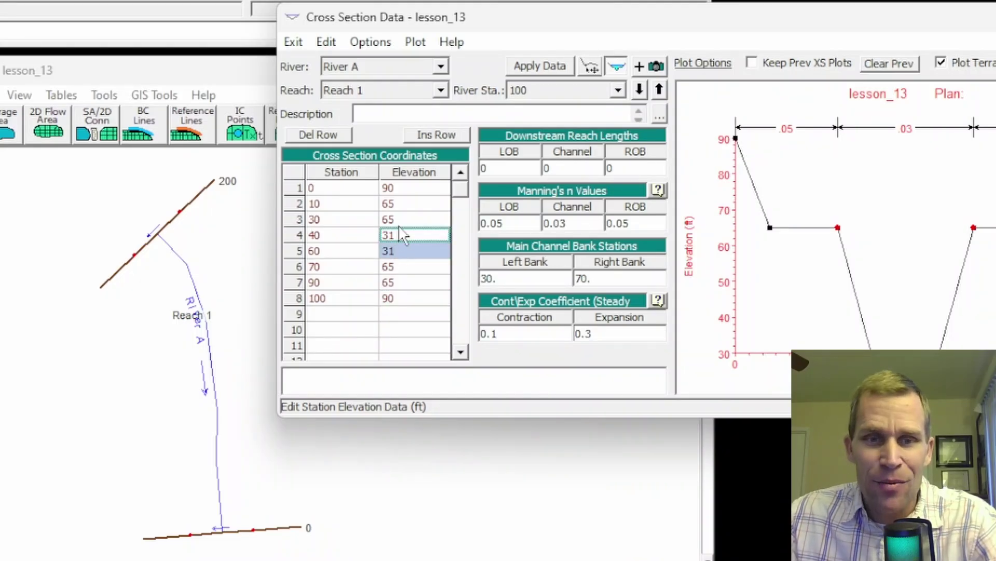
{"action": "type", "text": "30"}
{"action": "key", "text": "Tab"}
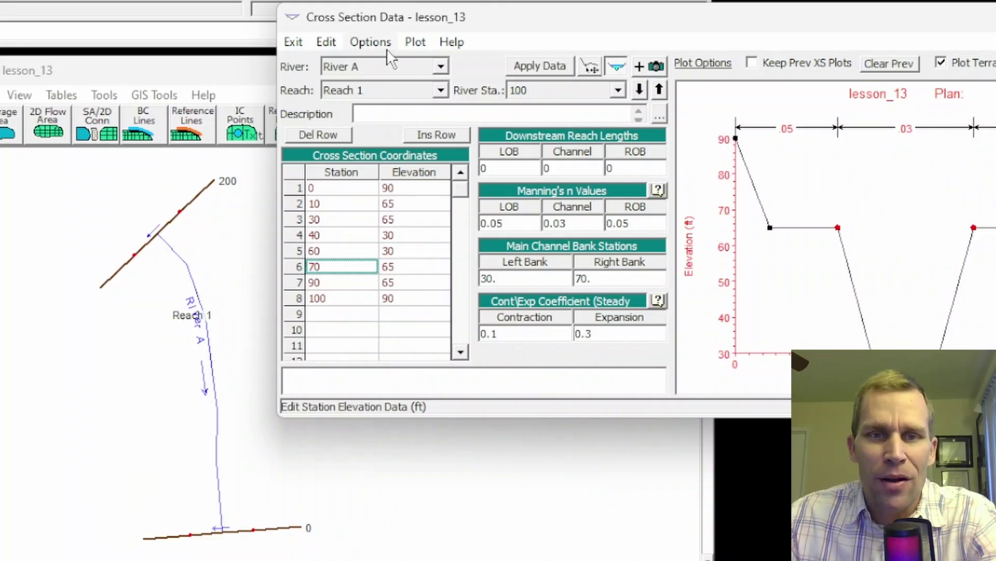
Raise all elevations of the river station 100 cross section by 1 ft using Adjust Elevations
{"action": "left_click", "coordinate": [364, 44]}
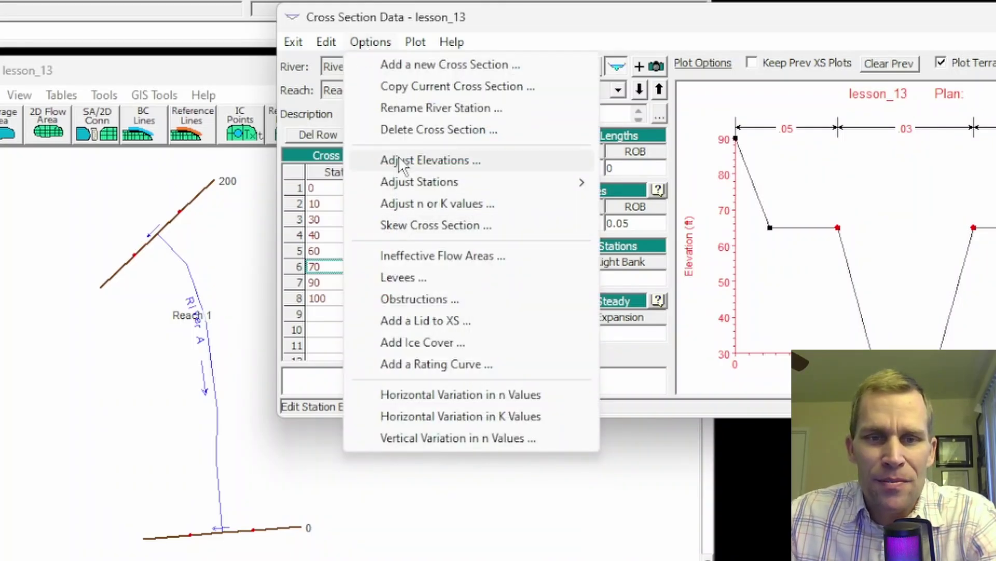
{"action": "left_click", "coordinate": [410, 162]}
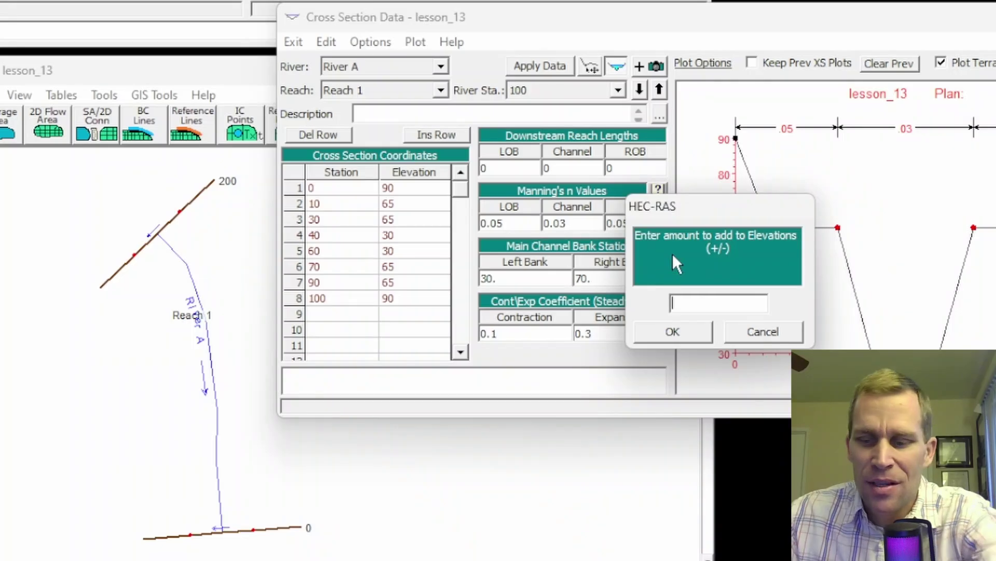
{"action": "type", "text": "1"}
{"action": "left_click", "coordinate": [678, 335]}
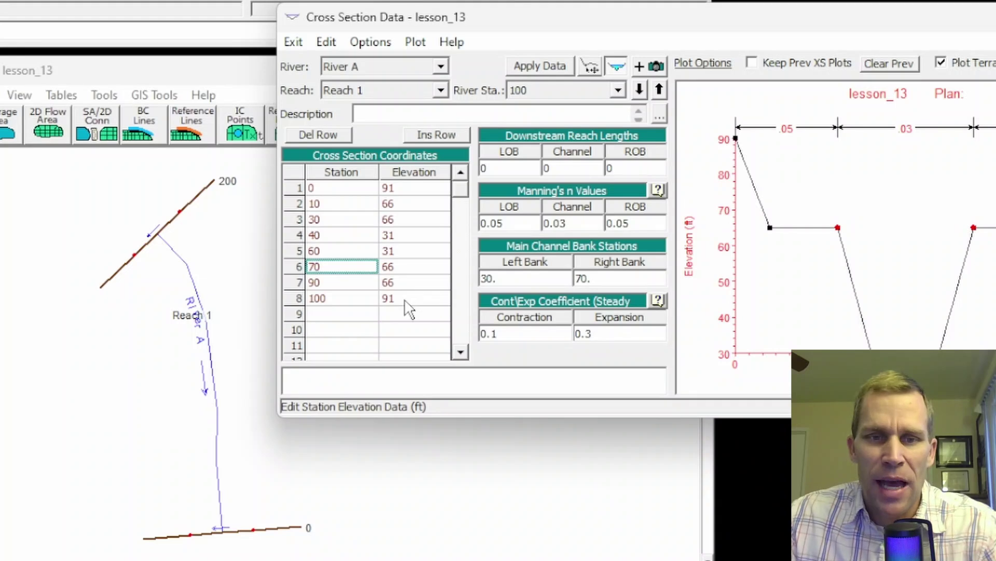
Apply the edited data of the river station 100 cross section and save the geometry data
{"action": "left_click", "coordinate": [528, 64]}
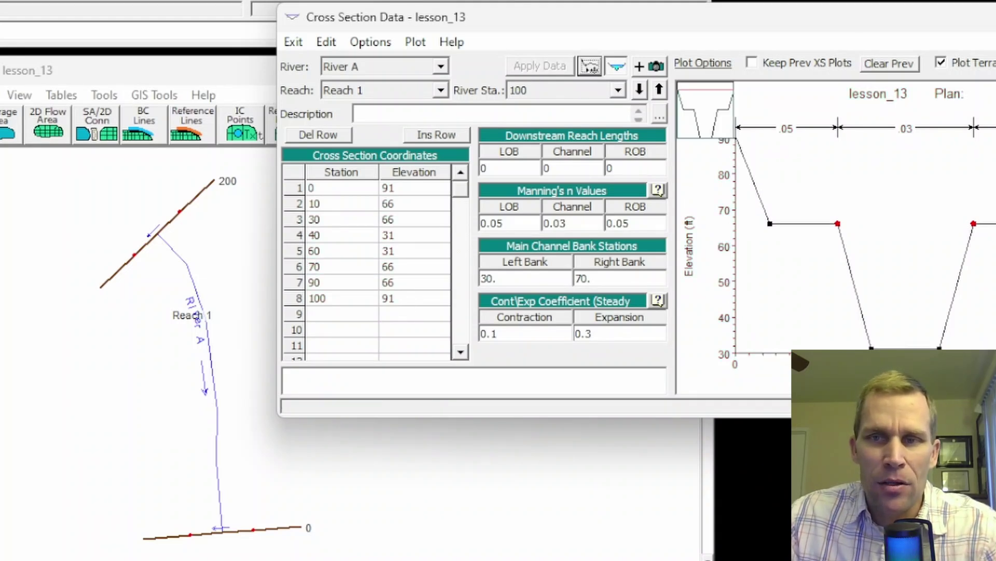
{"action": "left_click", "coordinate": [130, 70]}
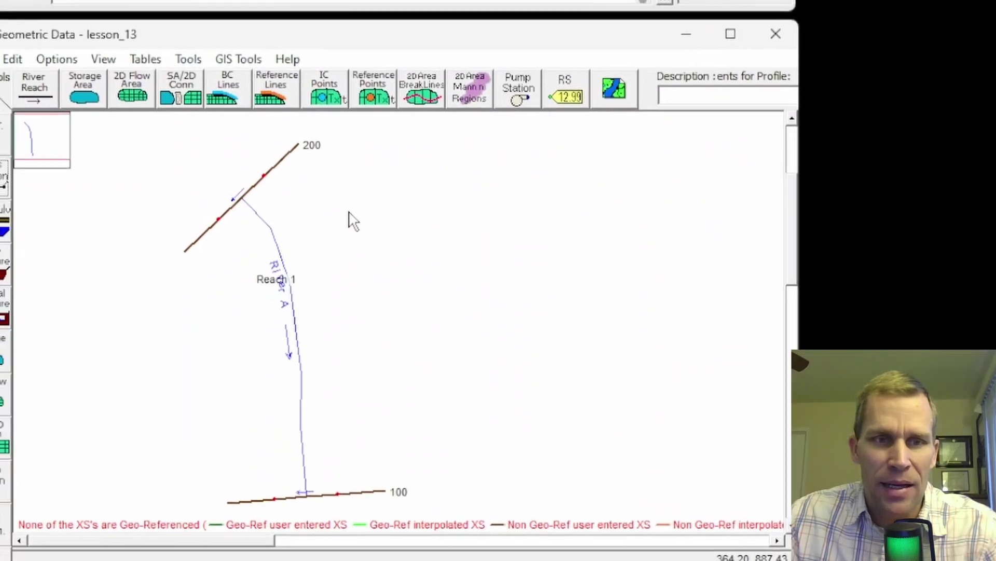
{"action": "left_click", "coordinate": [20, 41]}
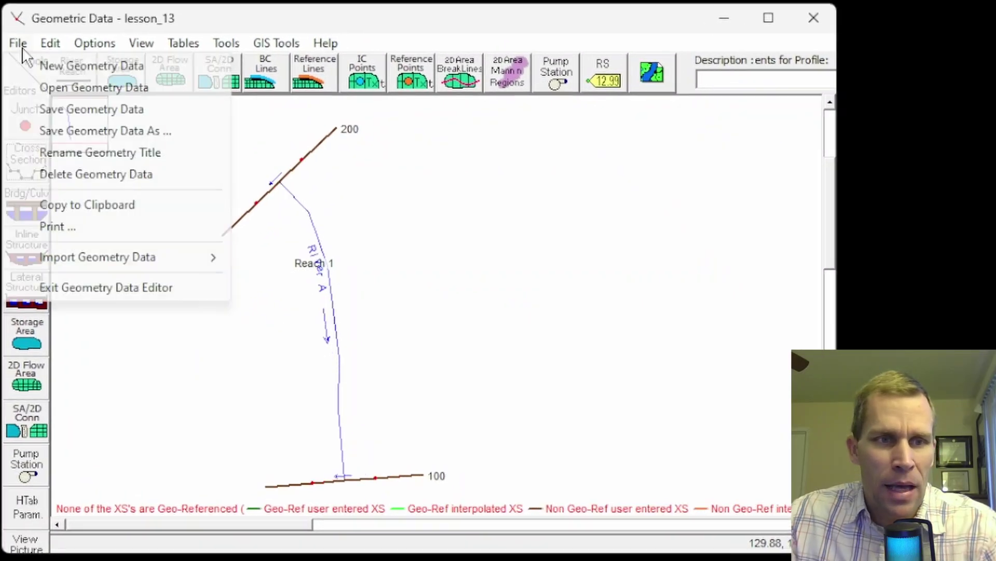
{"action": "left_click", "coordinate": [69, 110]}
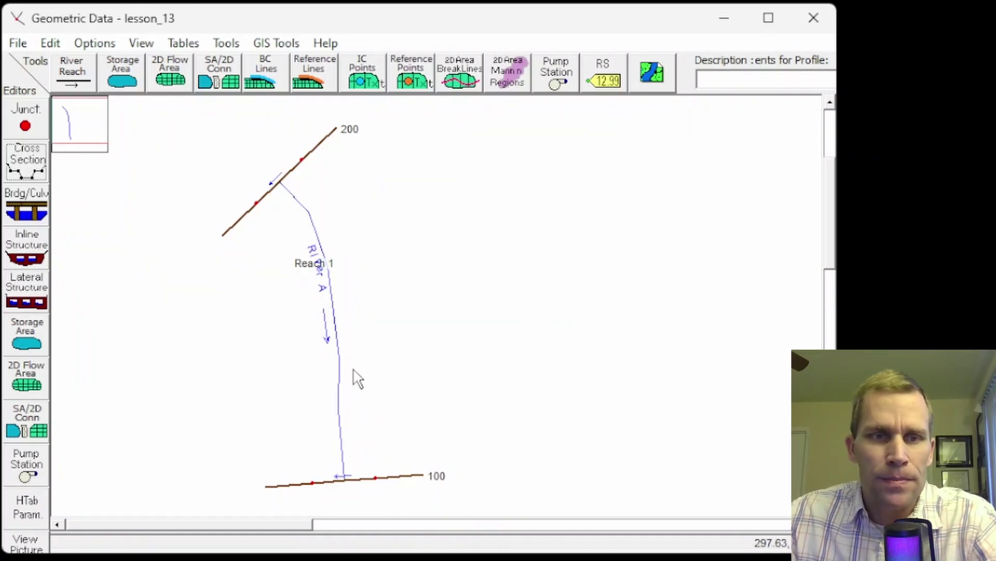
Set the LOB, Channel and ROB downstream reach lengths of the river station 200 cross section to 100 and apply the data
{"action": "left_click", "coordinate": [31, 162]}
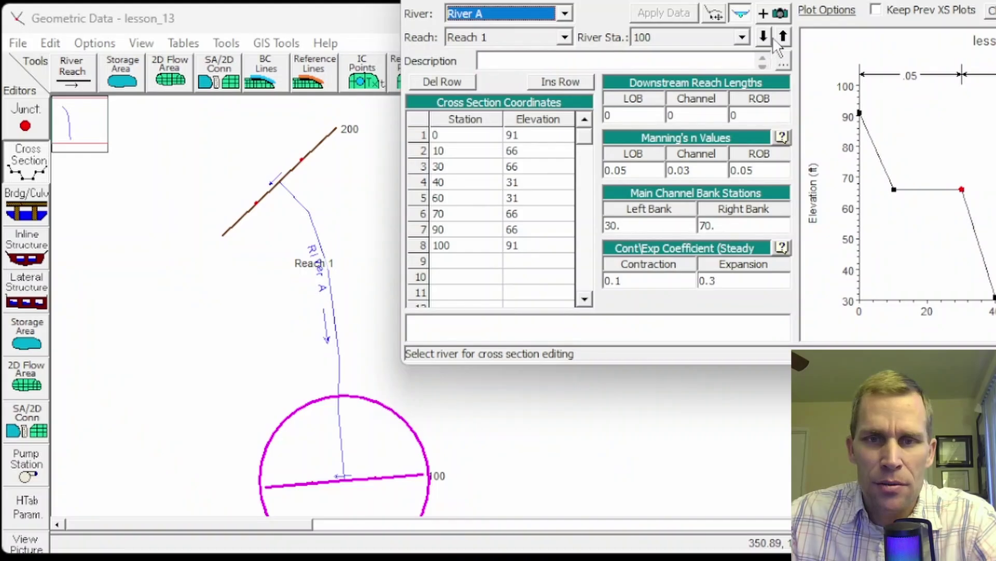
{"action": "left_click", "coordinate": [781, 37]}
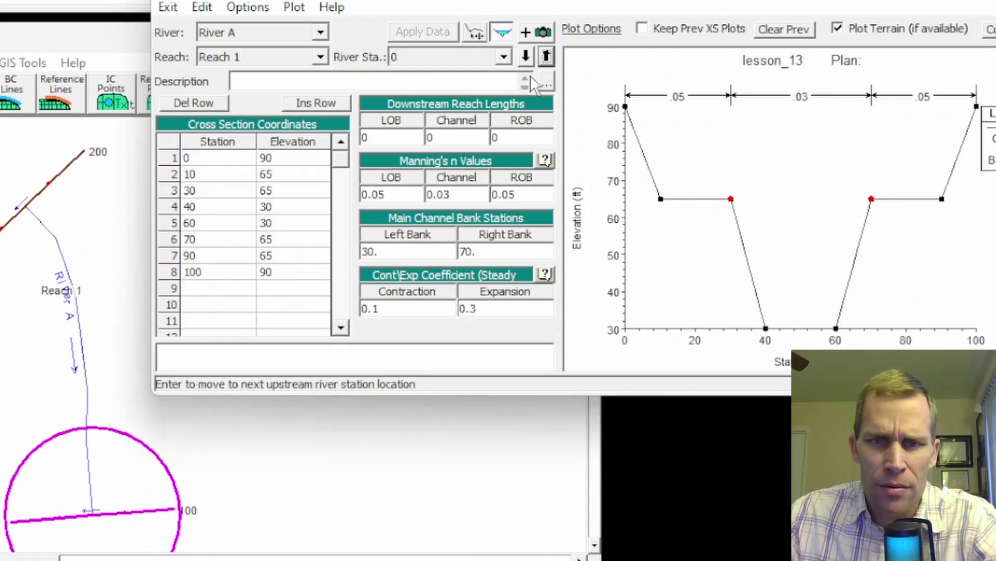
{"action": "left_click", "coordinate": [546, 57]}
{"action": "left_click", "coordinate": [546, 57]}
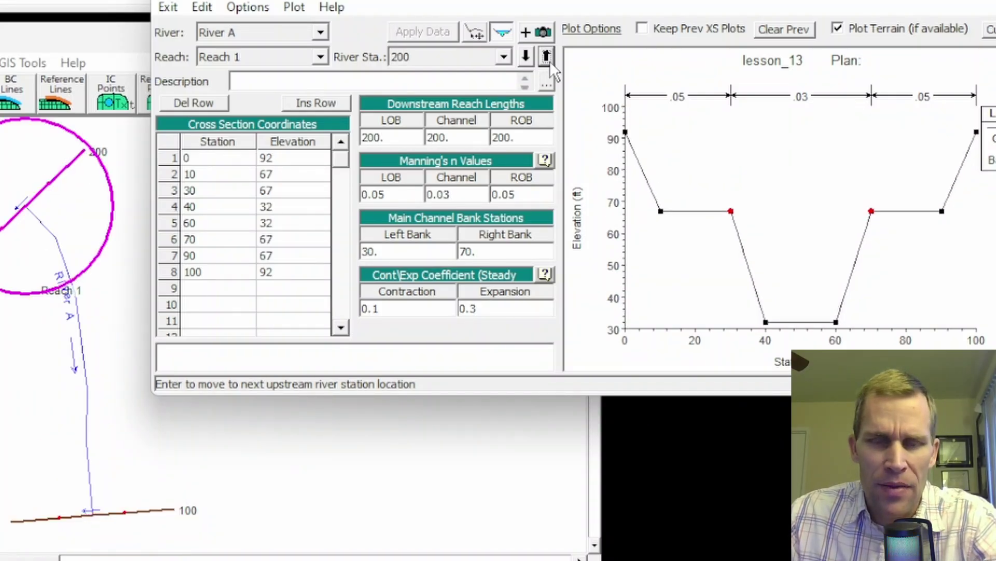
{"action": "left_click_drag", "start_coordinate": [387, 138], "coordinate": [352, 141]}
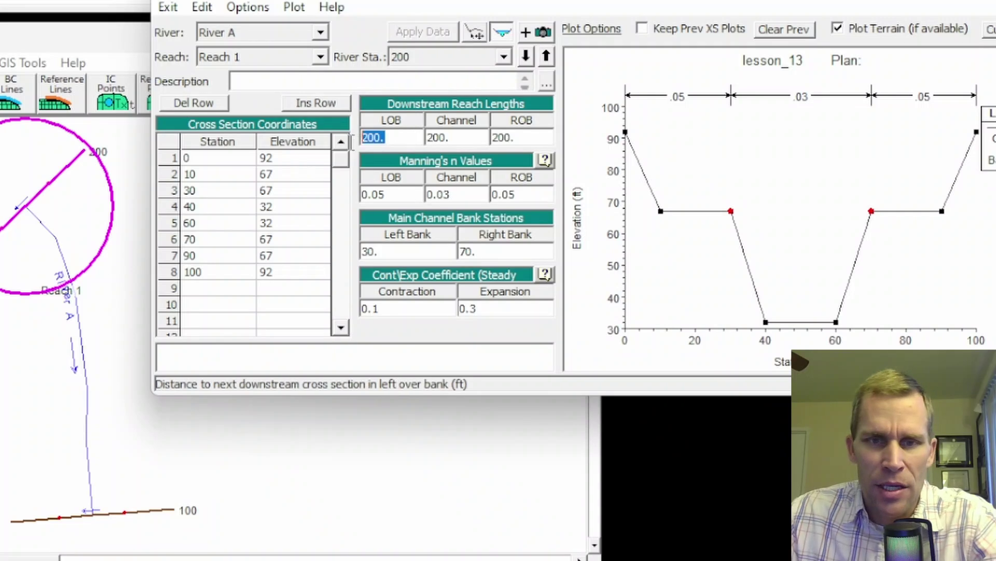
{"action": "type", "text": "100"}
{"action": "key", "text": "Tab"}
{"action": "type", "text": "100"}
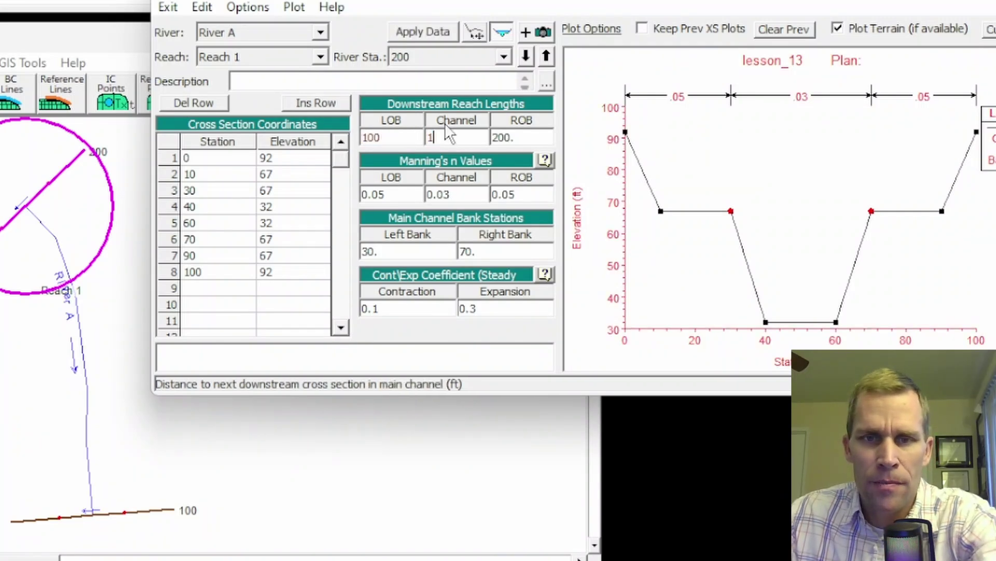
{"action": "key", "text": "Tab"}
{"action": "type", "text": "100"}
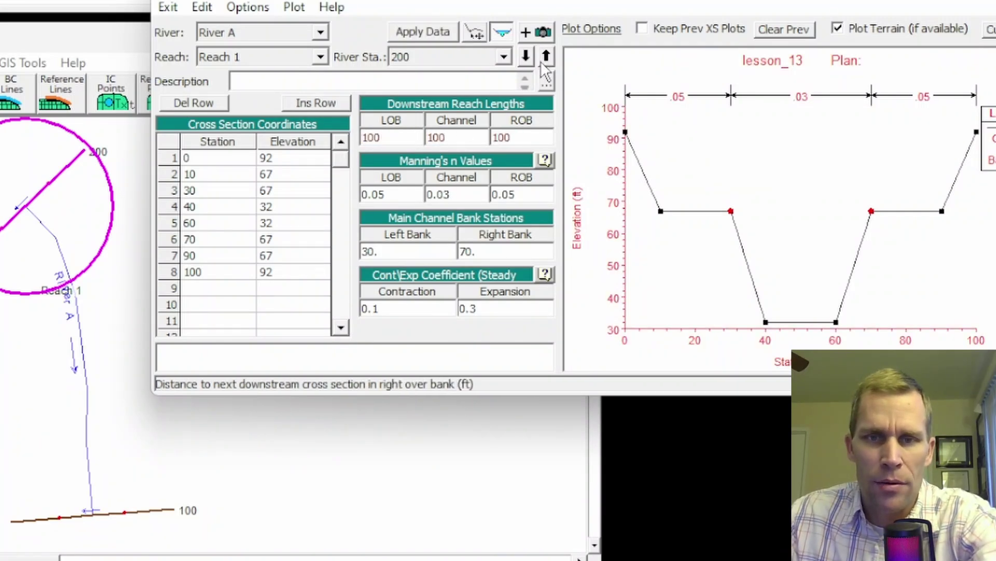
{"action": "left_click", "coordinate": [434, 32]}
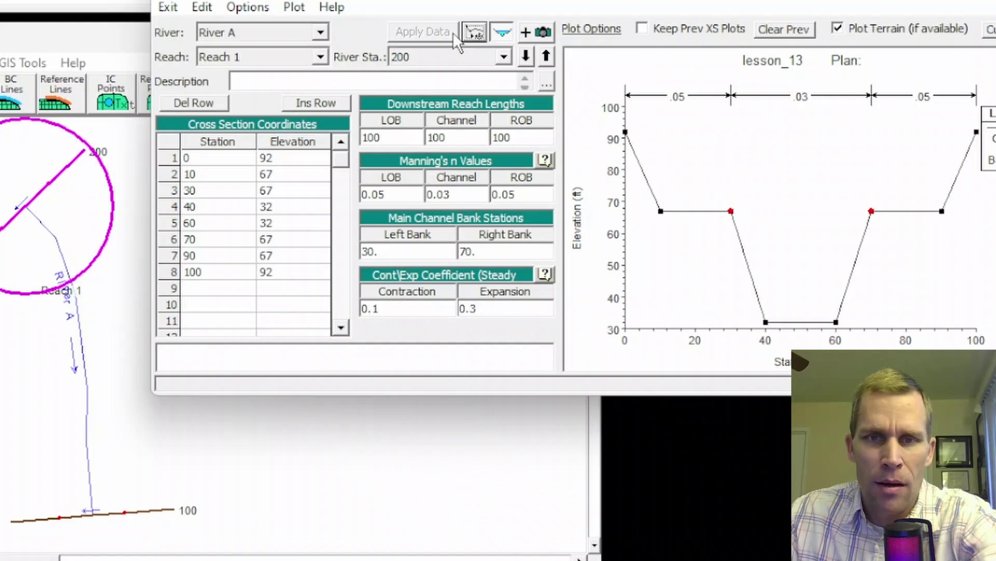
Set the LOB, Channel and ROB downstream reach lengths of the river station 100 cross section to 100 and apply the data
{"action": "left_click", "coordinate": [525, 56]}
{"action": "double_click", "coordinate": [372, 137]}
{"action": "type", "text": "1"}
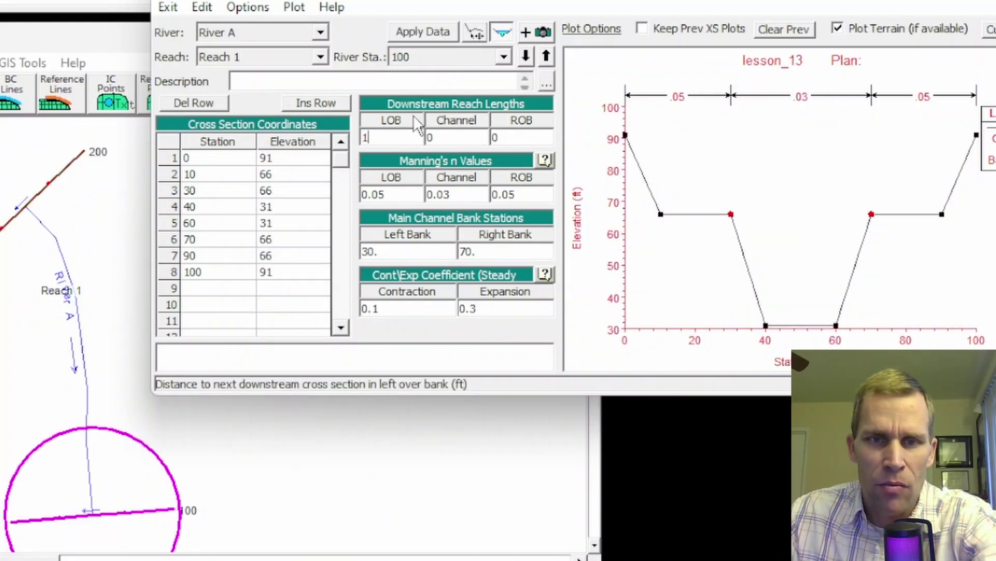
{"action": "type", "text": "00"}
{"action": "double_click", "coordinate": [439, 136]}
{"action": "type", "text": "100"}
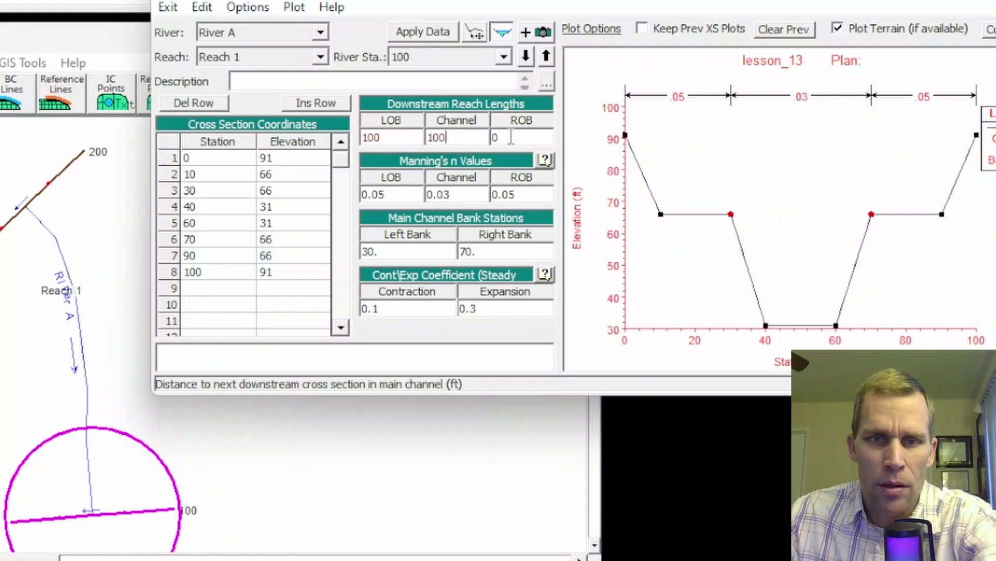
{"action": "double_click", "coordinate": [512, 136]}
{"action": "type", "text": "100"}
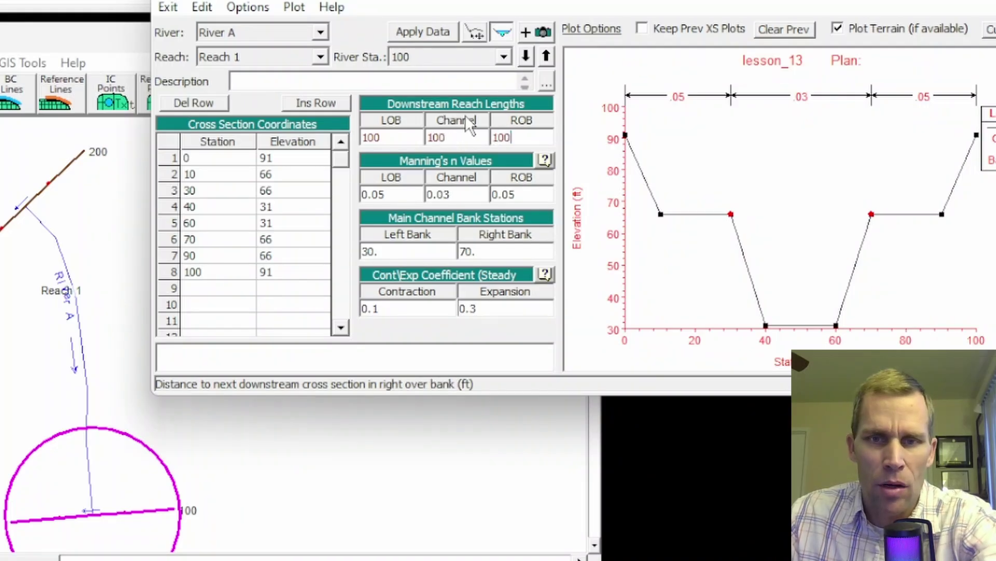
{"action": "left_click", "coordinate": [429, 31]}
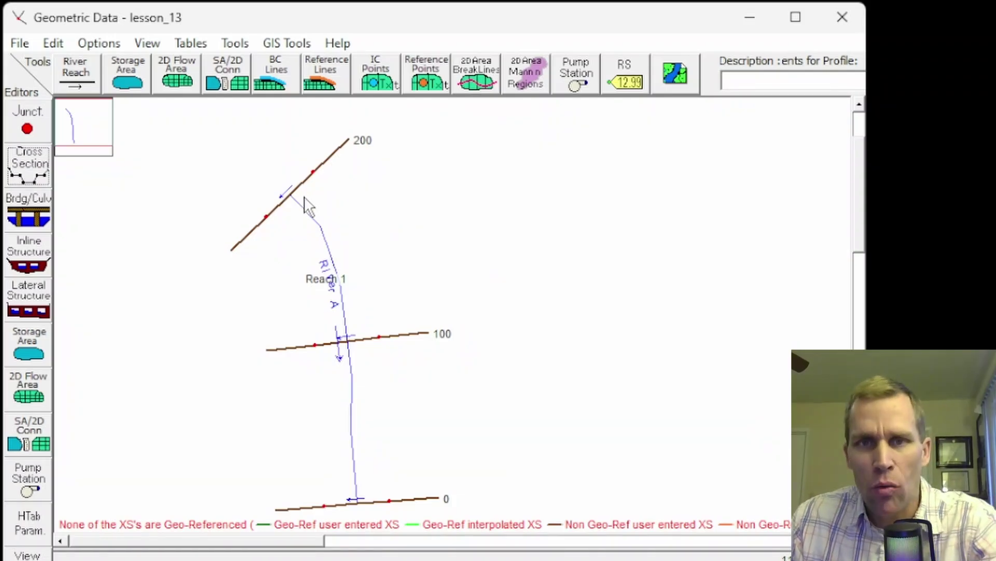
Delete the cross section at river station 100 from Reach 1 and close the cross section editor
{"action": "left_click", "coordinate": [28, 166]}
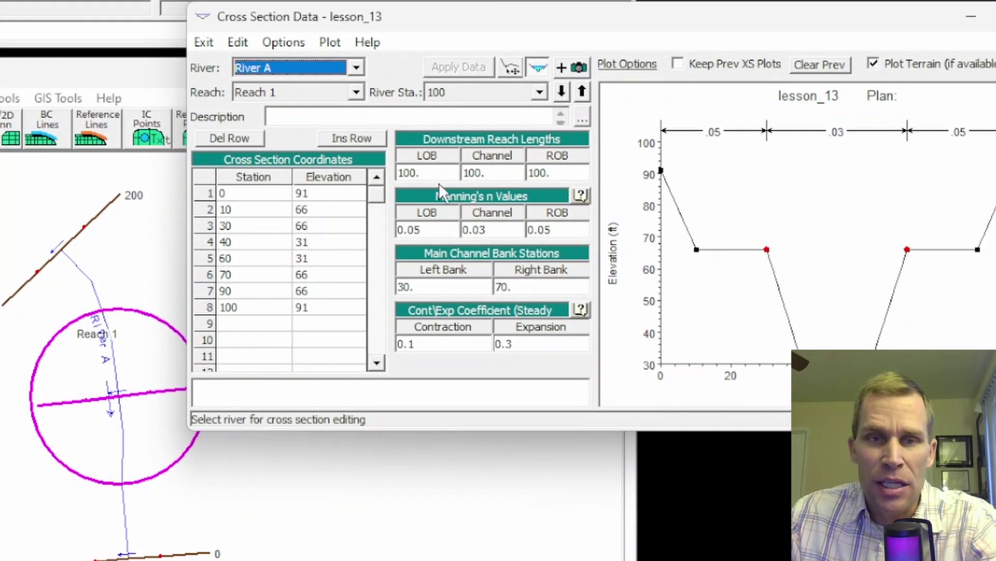
{"action": "left_click", "coordinate": [285, 42]}
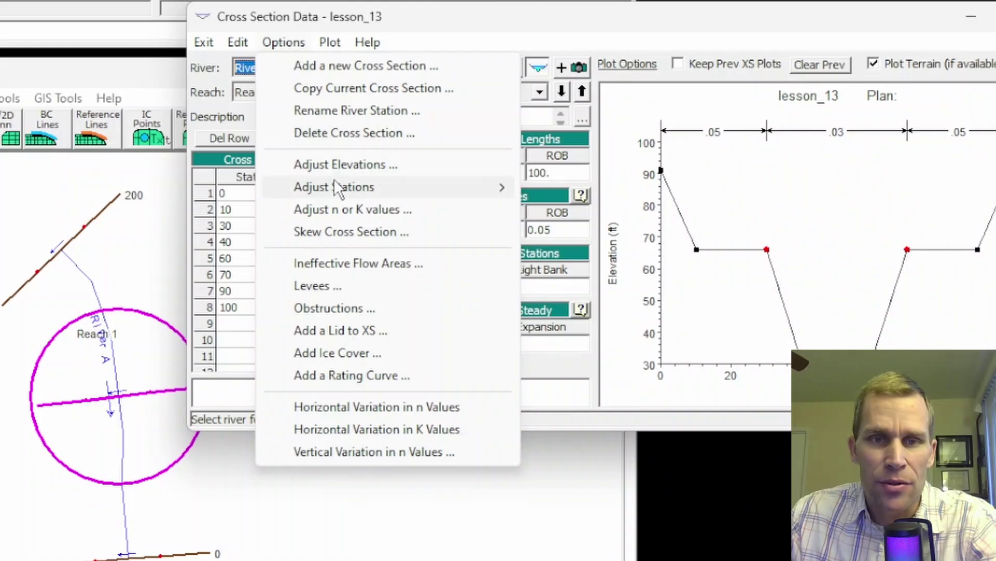
{"action": "mouse_move", "coordinate": [356, 188]}
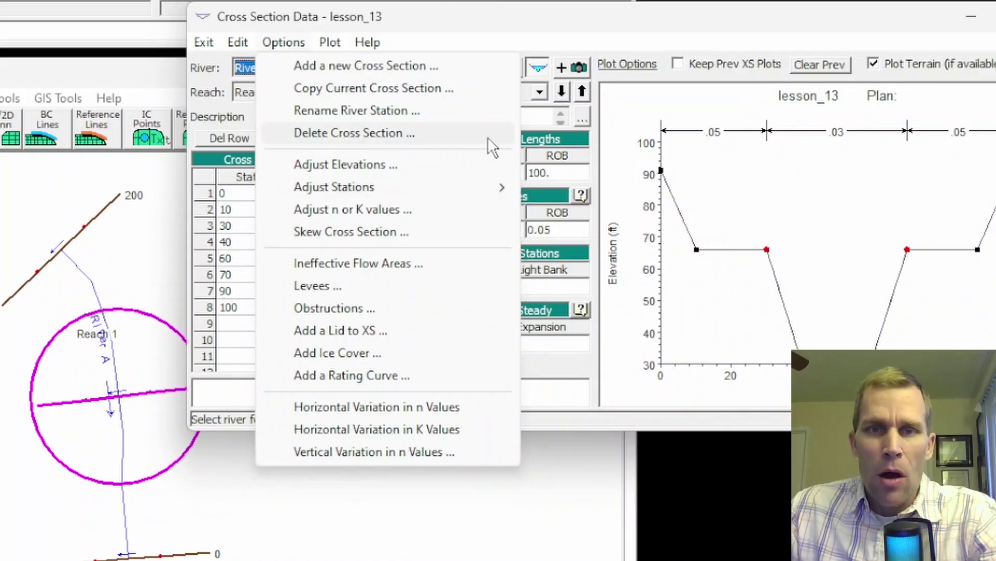
{"action": "left_click", "coordinate": [480, 17]}
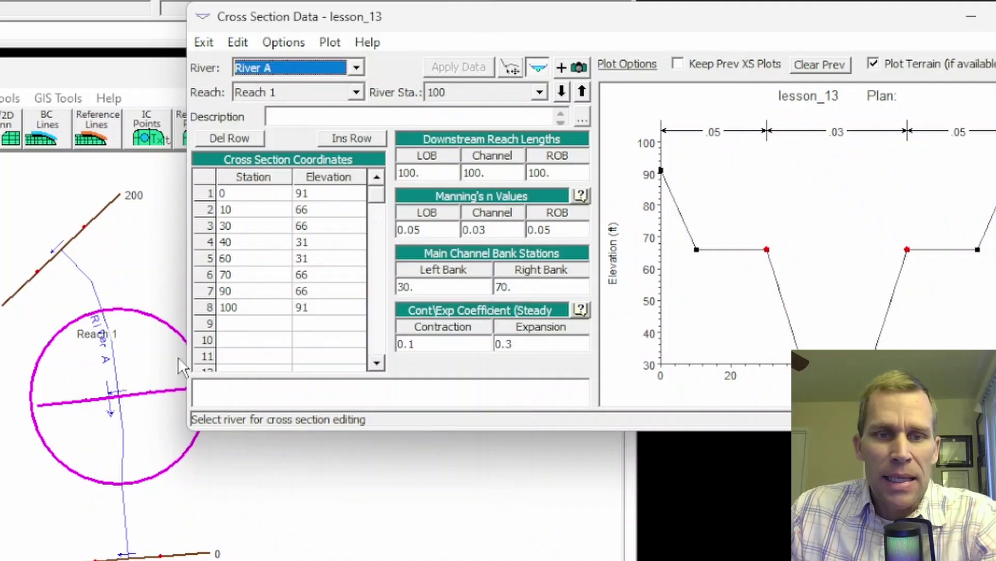
{"action": "left_click_drag", "start_coordinate": [414, 19], "coordinate": [477, 26]}
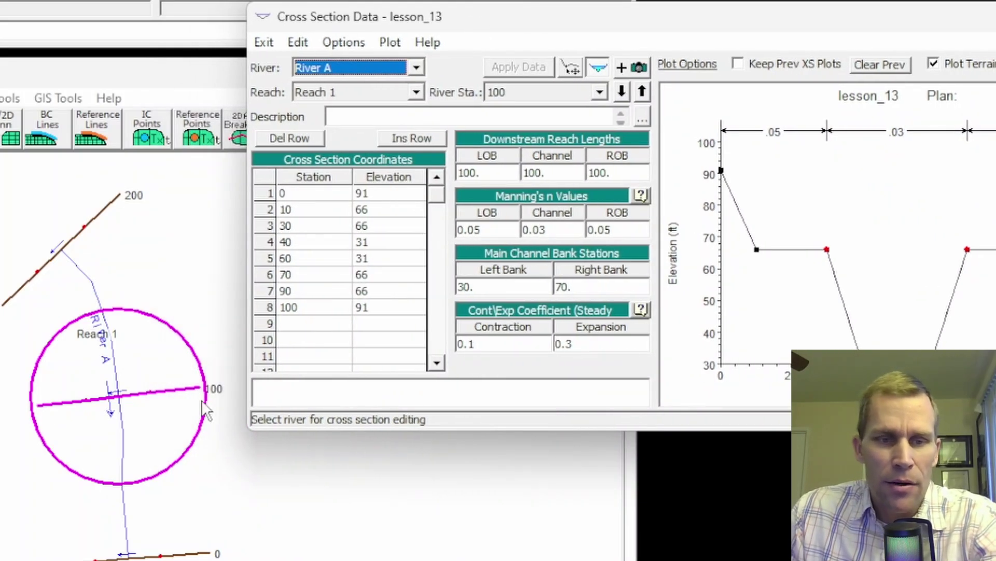
{"action": "left_click", "coordinate": [342, 43]}
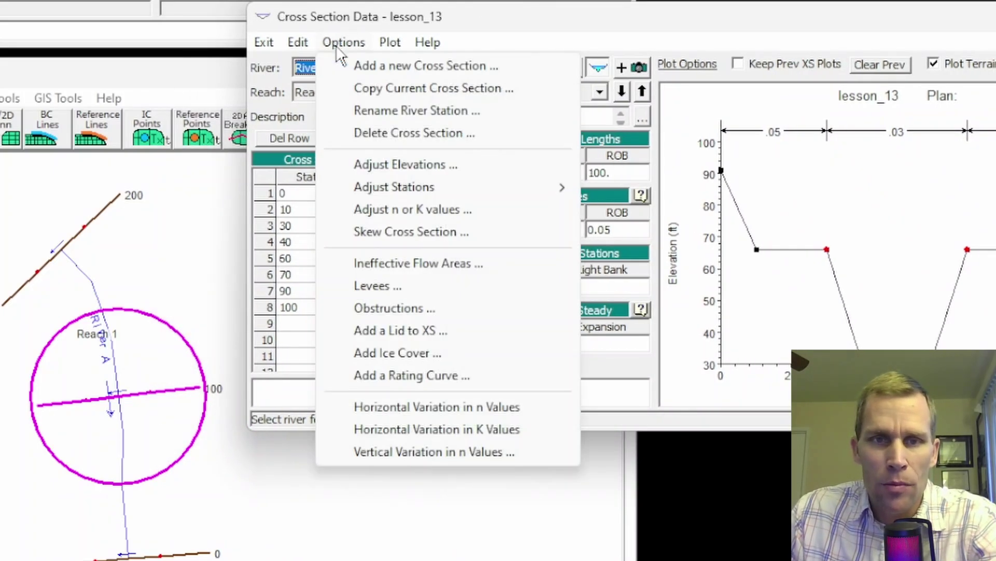
{"action": "left_click", "coordinate": [384, 133]}
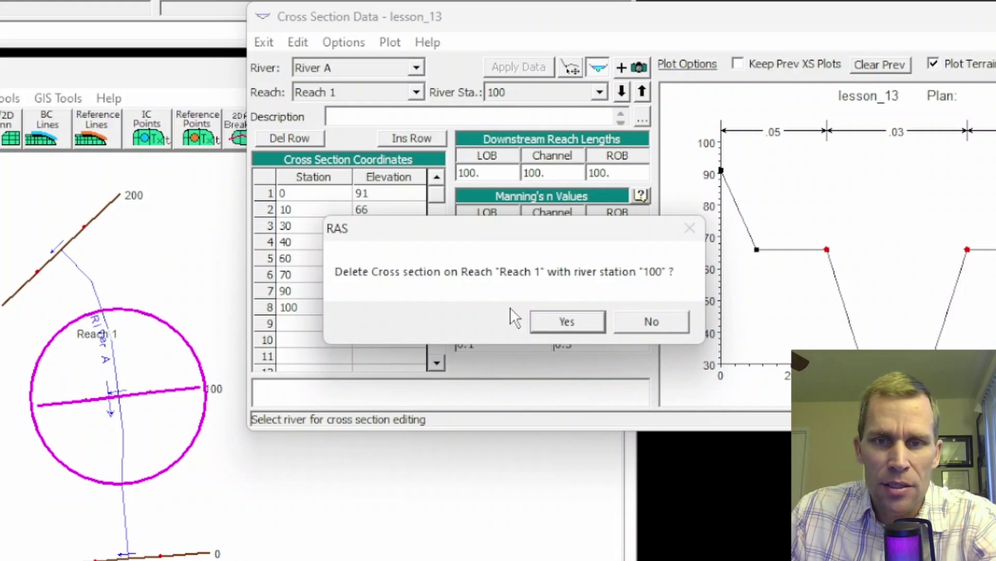
{"action": "left_click", "coordinate": [566, 325]}
{"action": "left_click", "coordinate": [562, 322]}
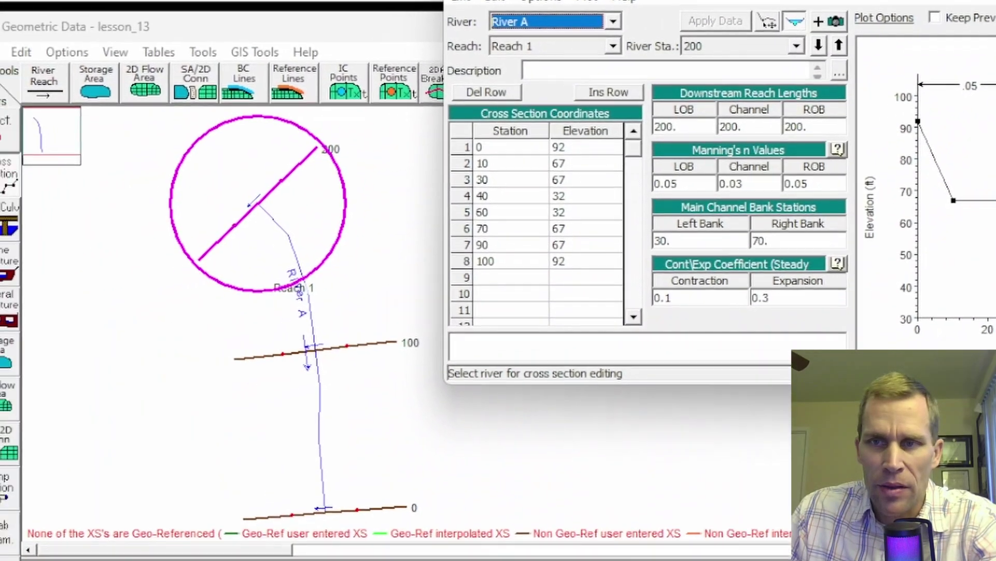
{"action": "key", "text": "alt+F4"}
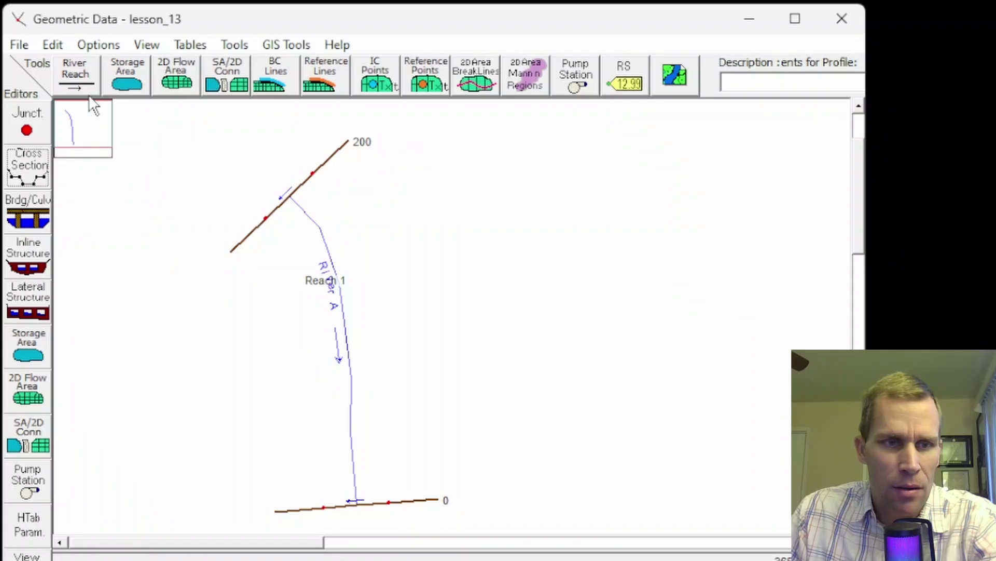
Check the downstream reach lengths of the cross section at river station 200
{"action": "left_click", "coordinate": [26, 166]}
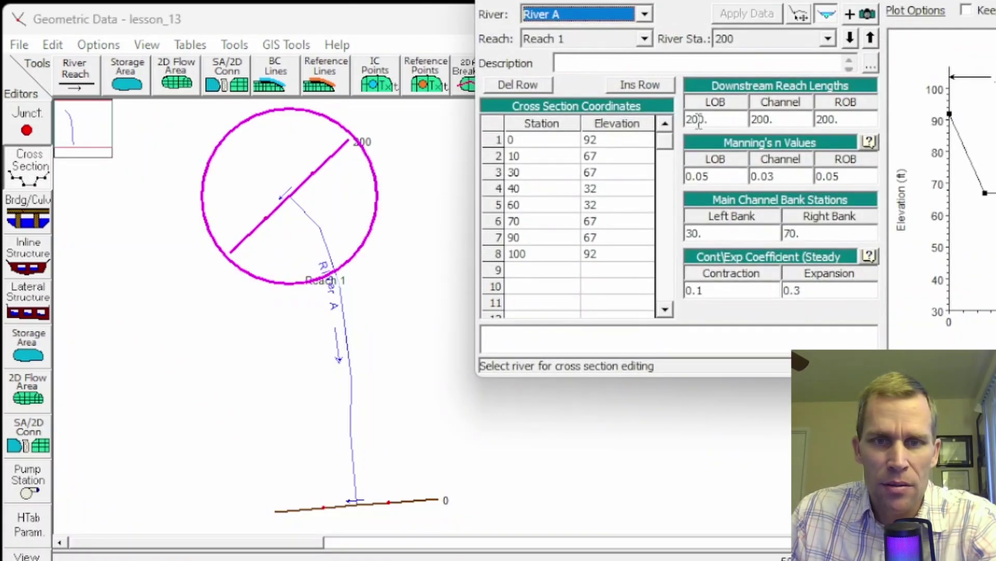
{"action": "left_click", "coordinate": [721, 119]}
{"action": "left_click", "coordinate": [785, 119]}
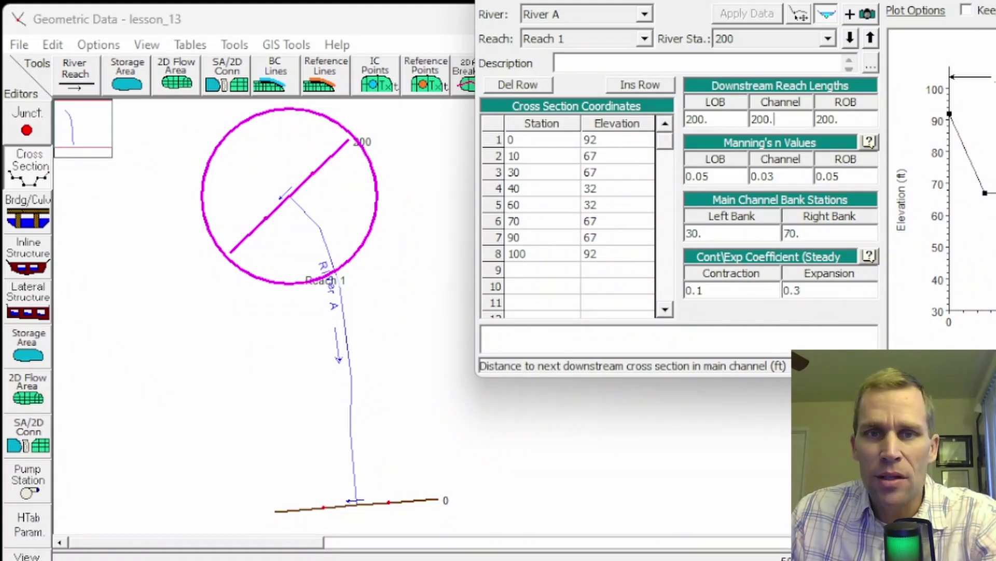
{"action": "key", "text": "alt+F4"}
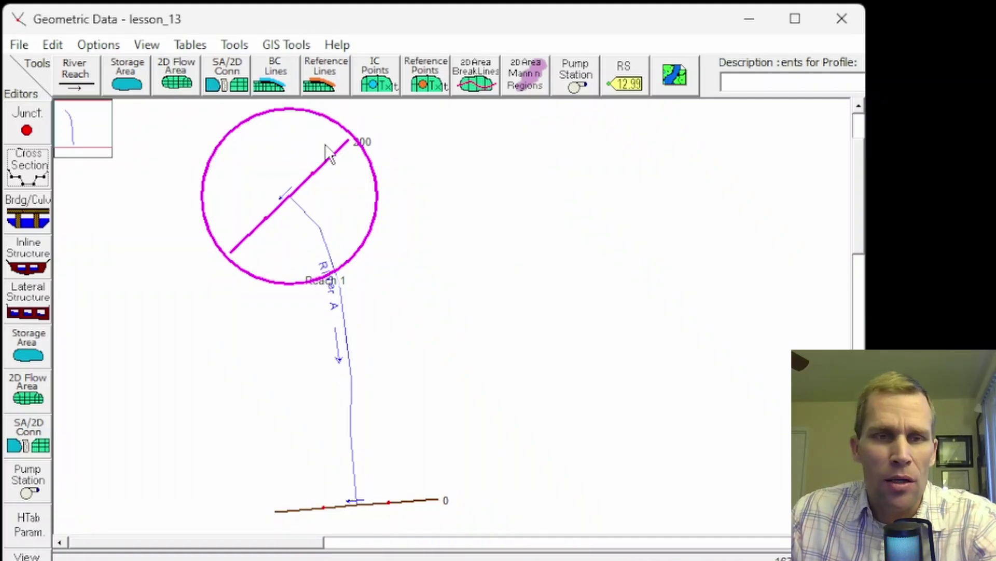
Set up XS Interpolation within a reach for River A, Reach 1, from upstream river station 200 to downstream river station 0
{"action": "left_click", "coordinate": [233, 47]}
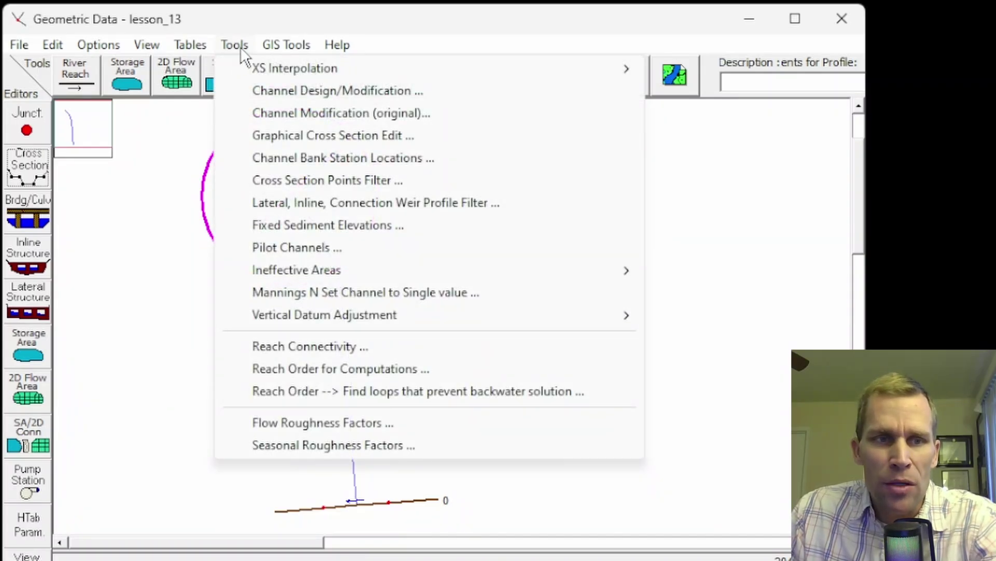
{"action": "mouse_move", "coordinate": [280, 67]}
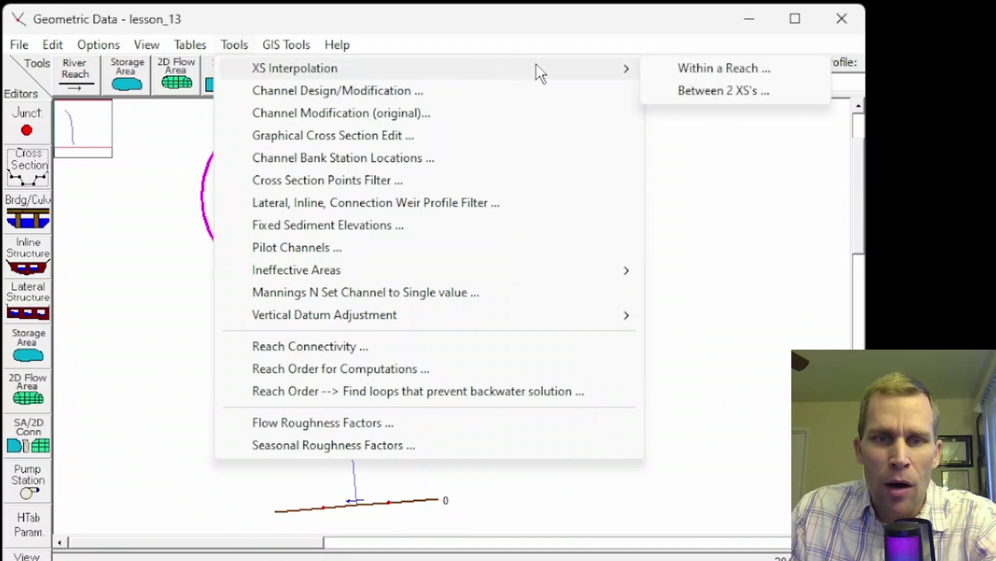
{"action": "left_click", "coordinate": [743, 67]}
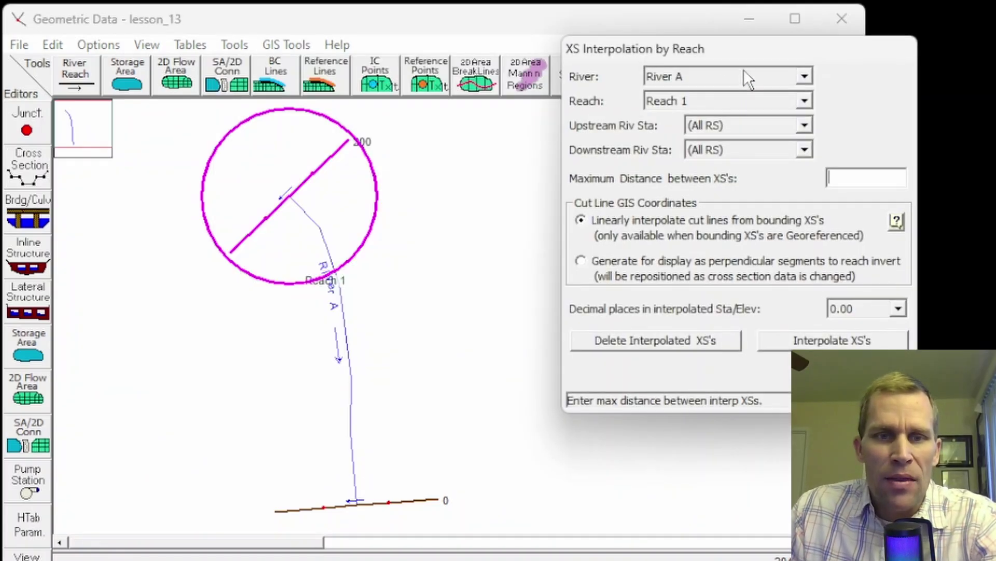
{"action": "left_click_drag", "start_coordinate": [732, 51], "coordinate": [613, 58]}
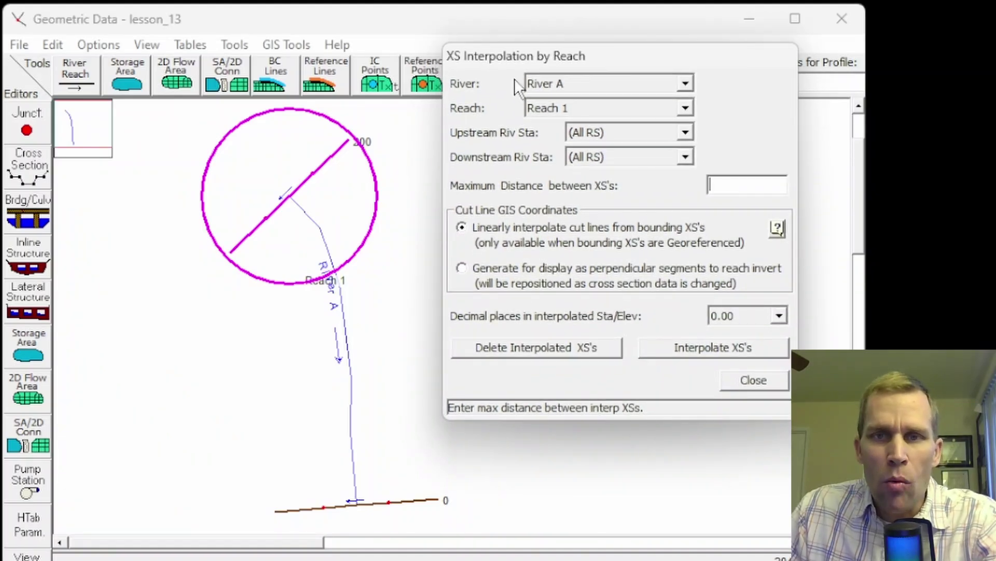
{"action": "left_click", "coordinate": [555, 82]}
{"action": "left_click", "coordinate": [555, 110]}
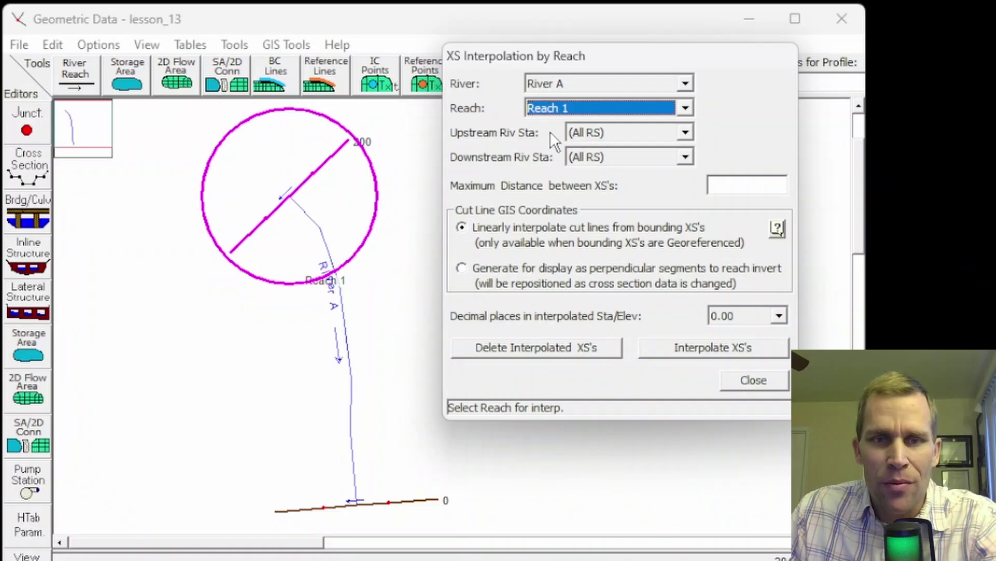
{"action": "left_click", "coordinate": [639, 134]}
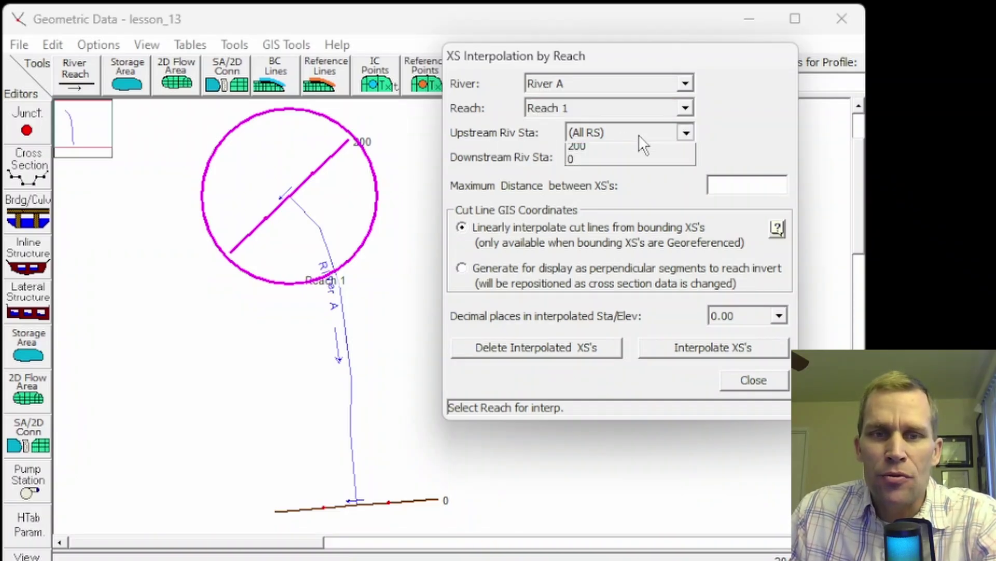
{"action": "left_click", "coordinate": [620, 162]}
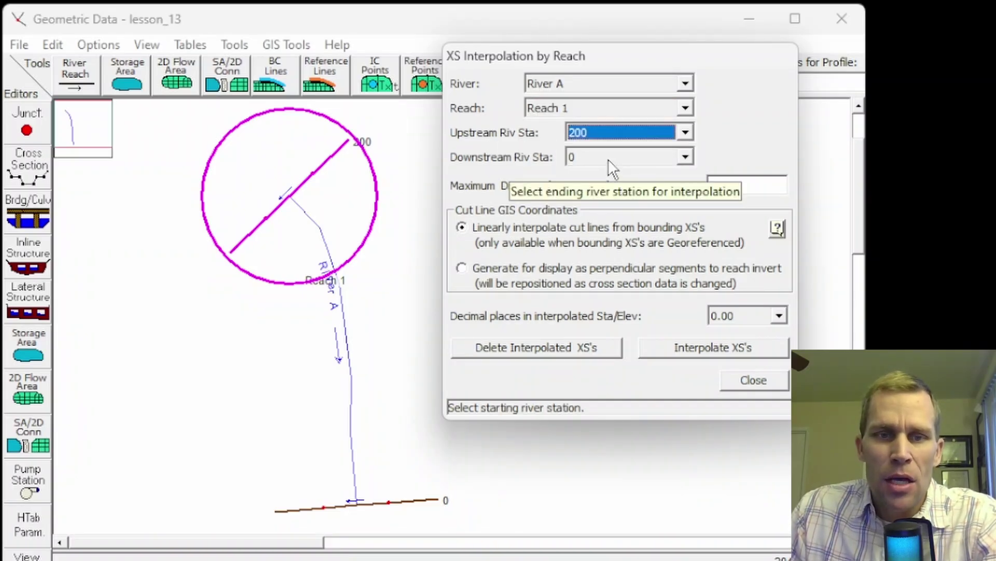
{"action": "left_click", "coordinate": [609, 159]}
{"action": "left_click", "coordinate": [595, 202]}
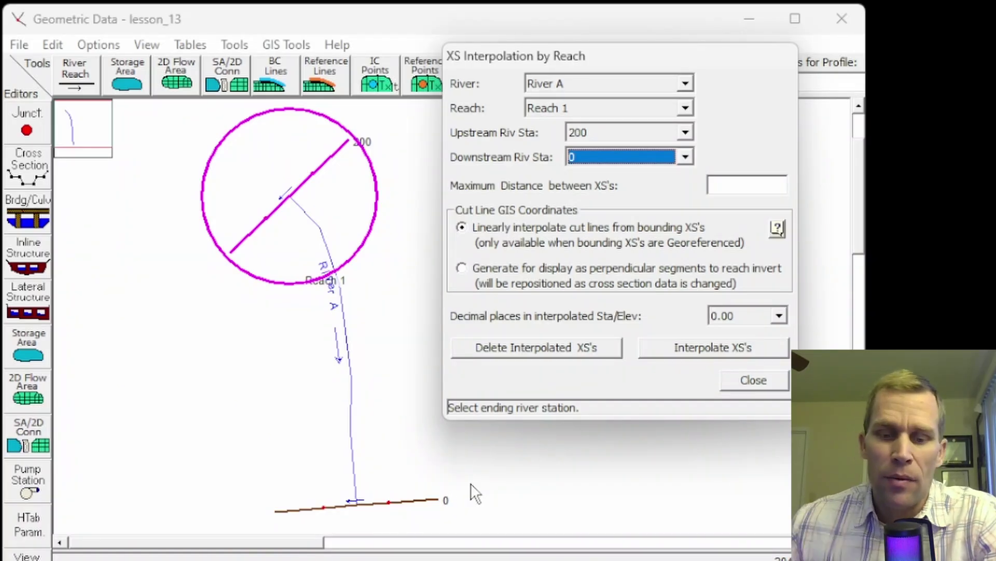
Interpolate cross sections between river stations 200 and 0 with a maximum distance of 50, linearly interpolated cut lines and 0.0 decimal places
{"action": "left_click", "coordinate": [757, 185]}
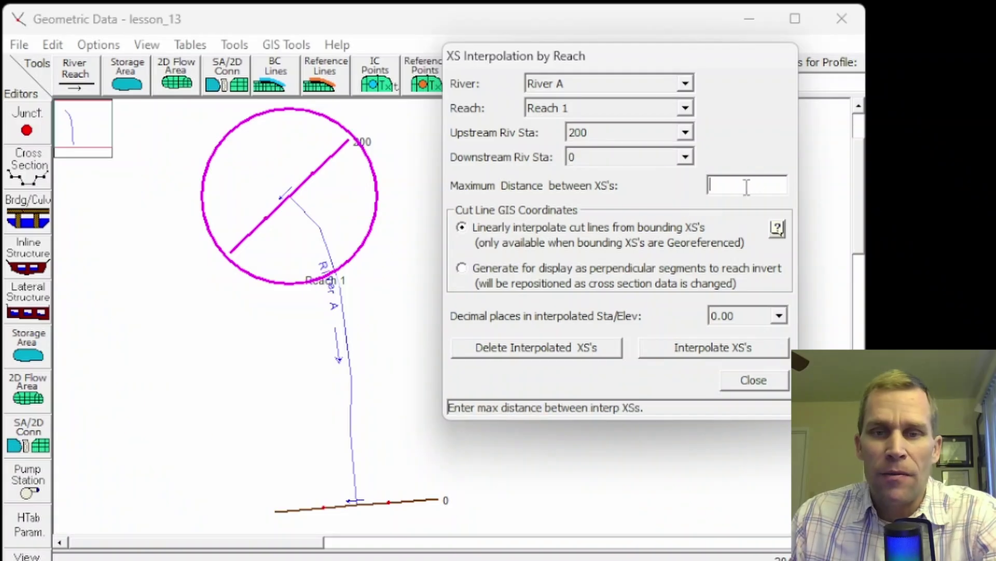
{"action": "type", "text": "50"}
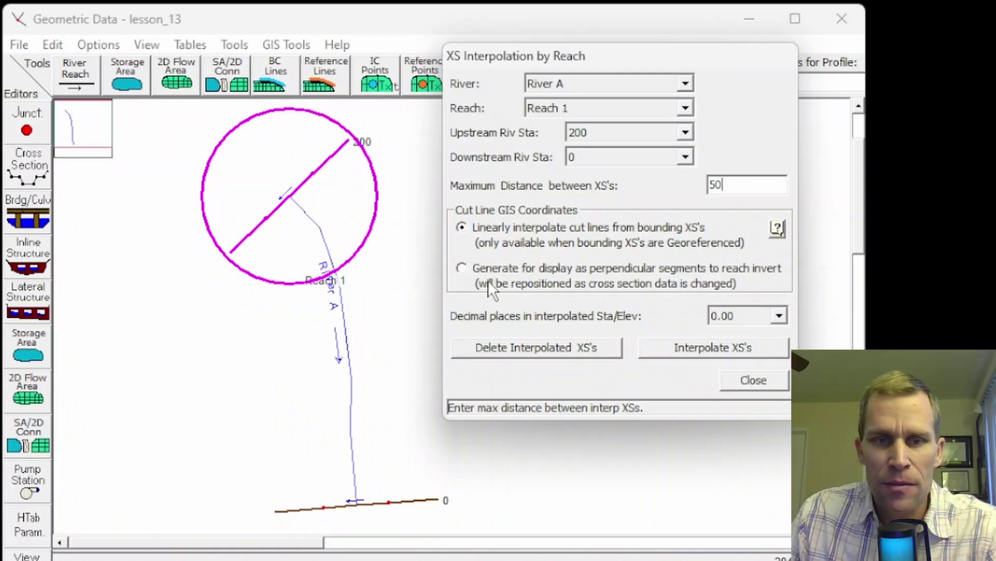
{"action": "left_click", "coordinate": [461, 269]}
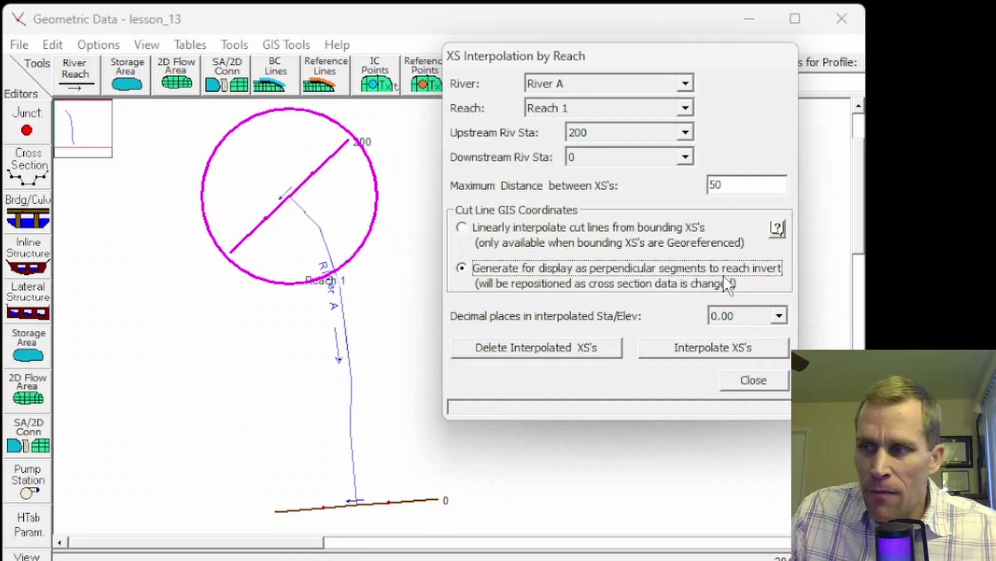
{"action": "left_click", "coordinate": [461, 228]}
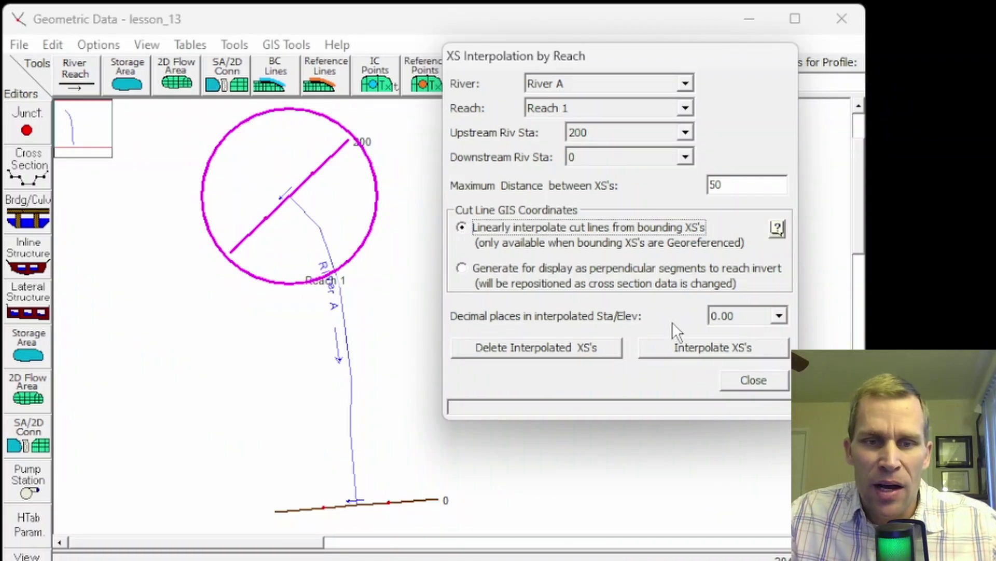
{"action": "left_click", "coordinate": [778, 317]}
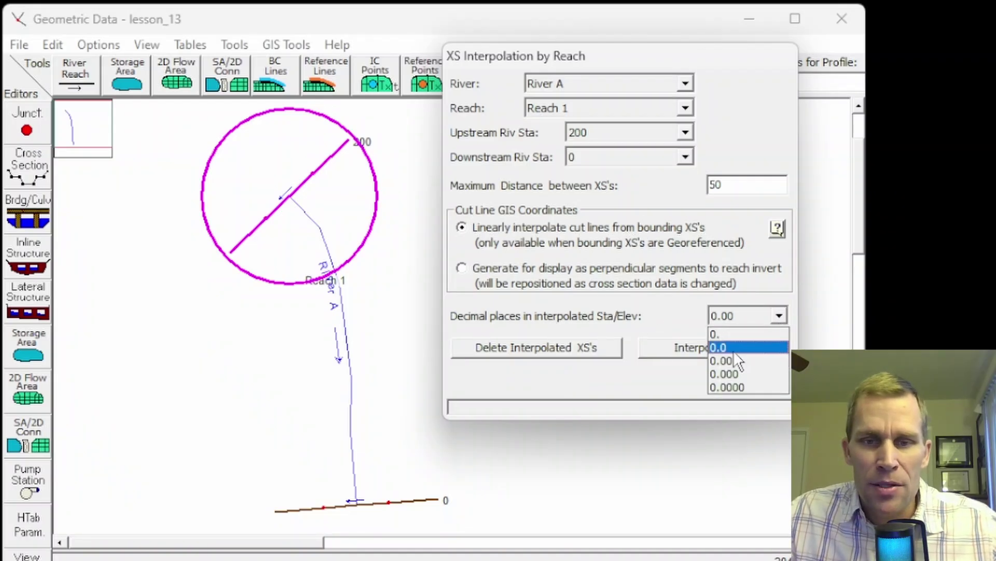
{"action": "left_click", "coordinate": [721, 346]}
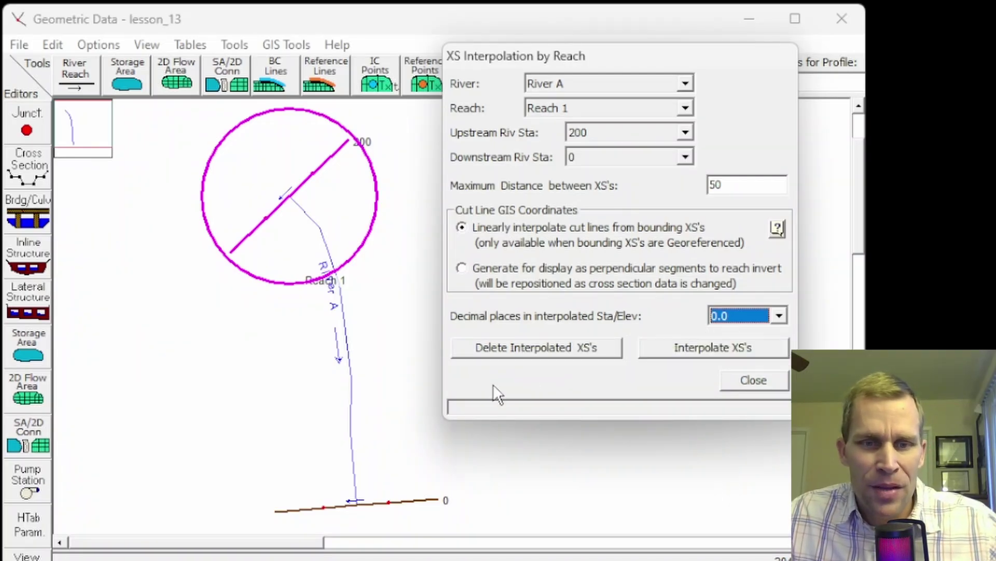
{"action": "left_click", "coordinate": [708, 351]}
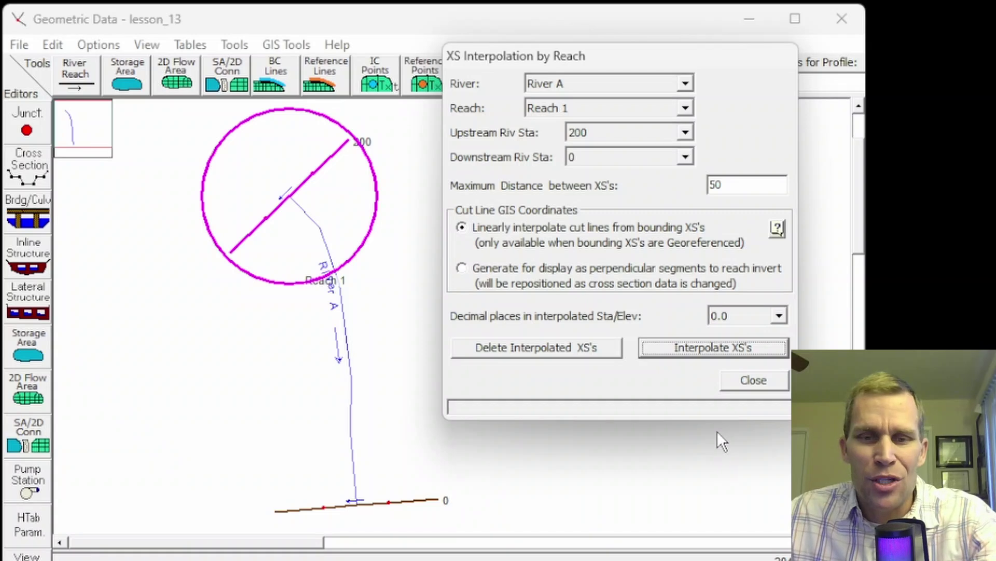
{"action": "left_click", "coordinate": [771, 380]}
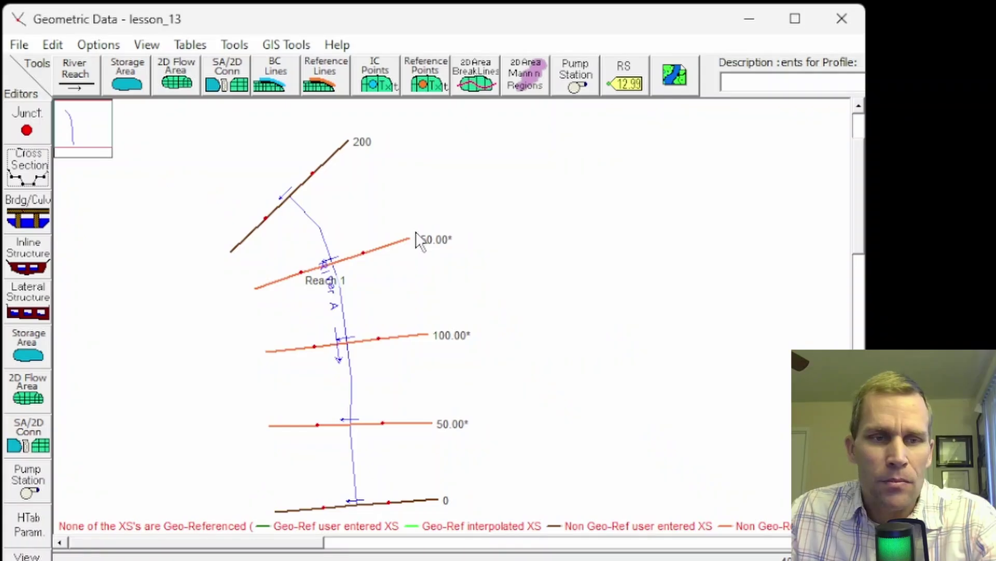
Review the coordinates and reach lengths of the interpolated cross sections in Reach 1, stepping through its river stations in the cross section editor
{"action": "left_click", "coordinate": [27, 165]}
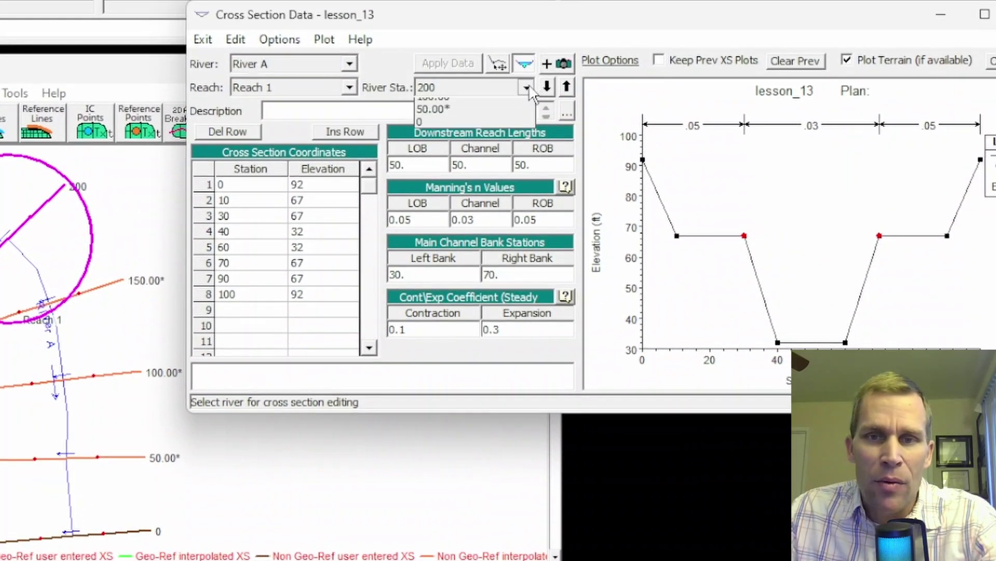
{"action": "left_click", "coordinate": [660, 65]}
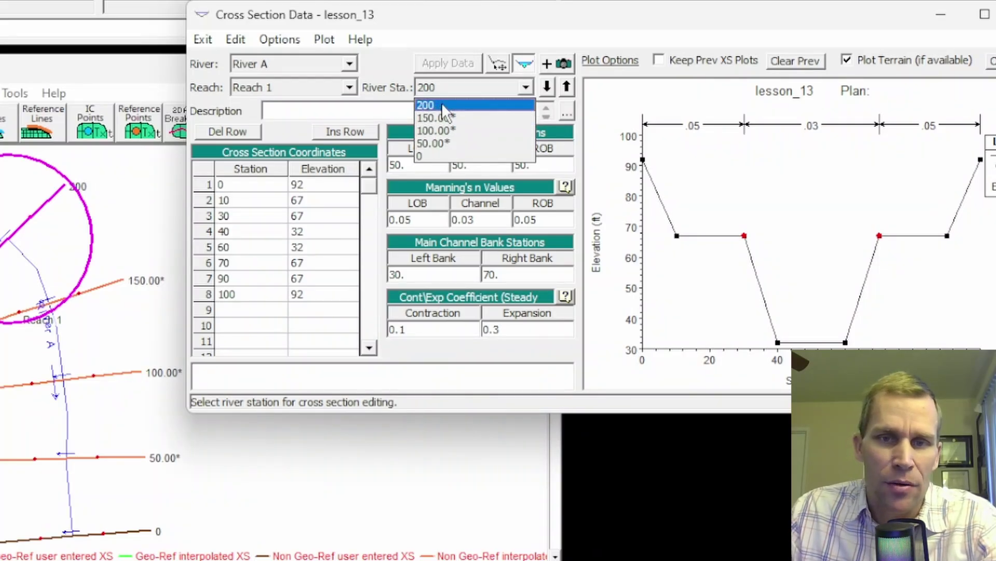
{"action": "left_click", "coordinate": [548, 87]}
{"action": "left_click", "coordinate": [547, 87]}
{"action": "left_click", "coordinate": [548, 87]}
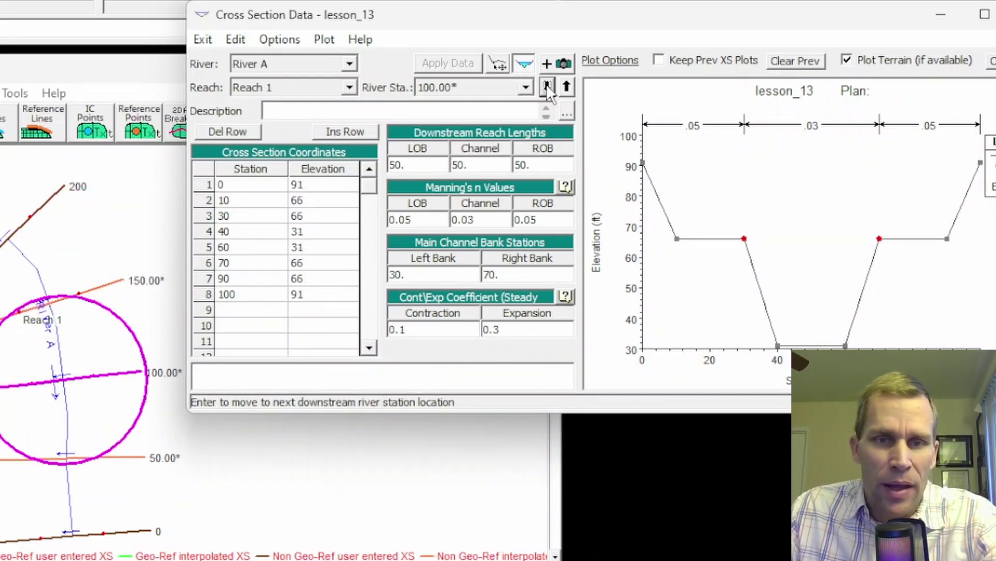
{"action": "left_click", "coordinate": [547, 87]}
{"action": "left_click", "coordinate": [548, 87]}
{"action": "left_click", "coordinate": [547, 87]}
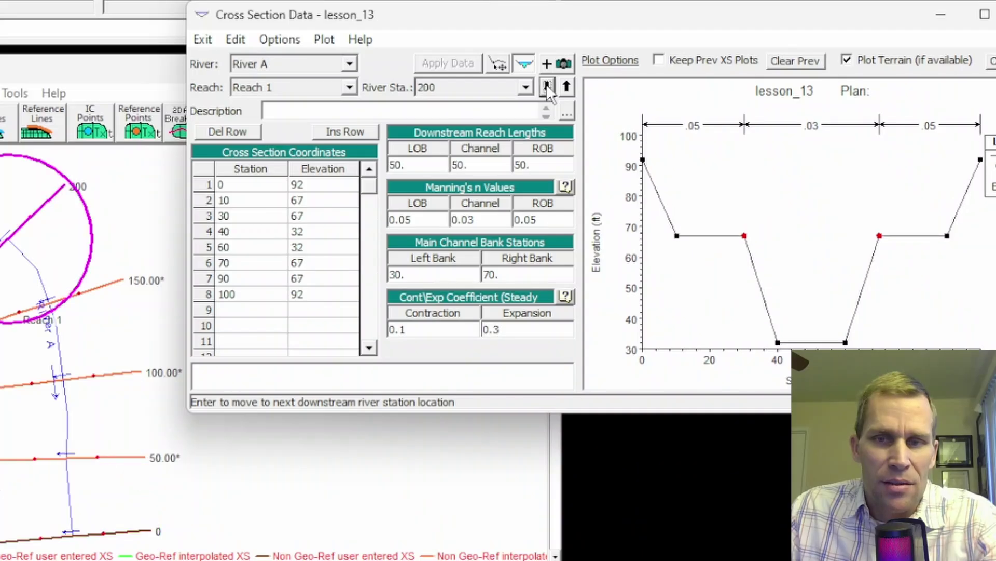
{"action": "left_click", "coordinate": [548, 87]}
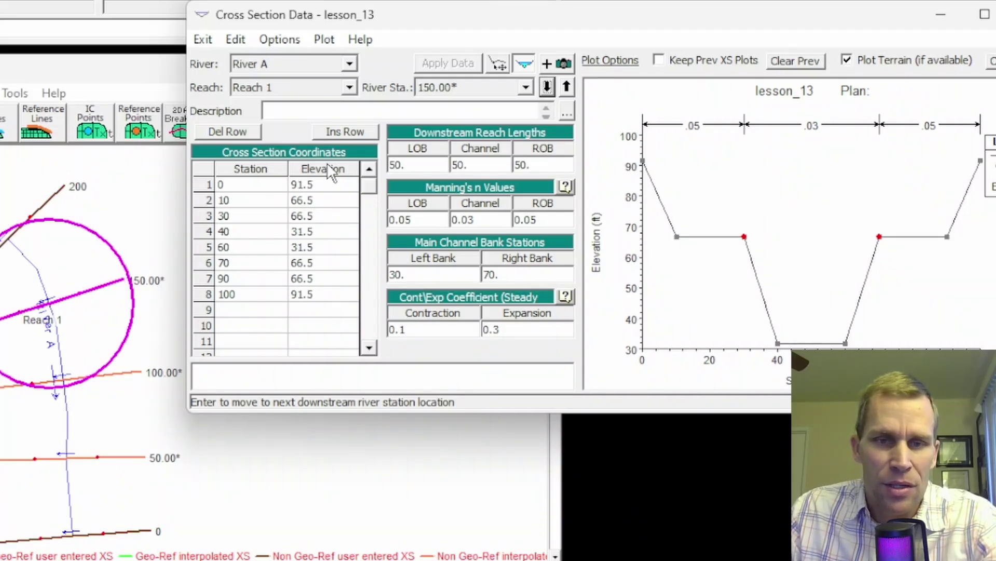
{"action": "left_click", "coordinate": [547, 86]}
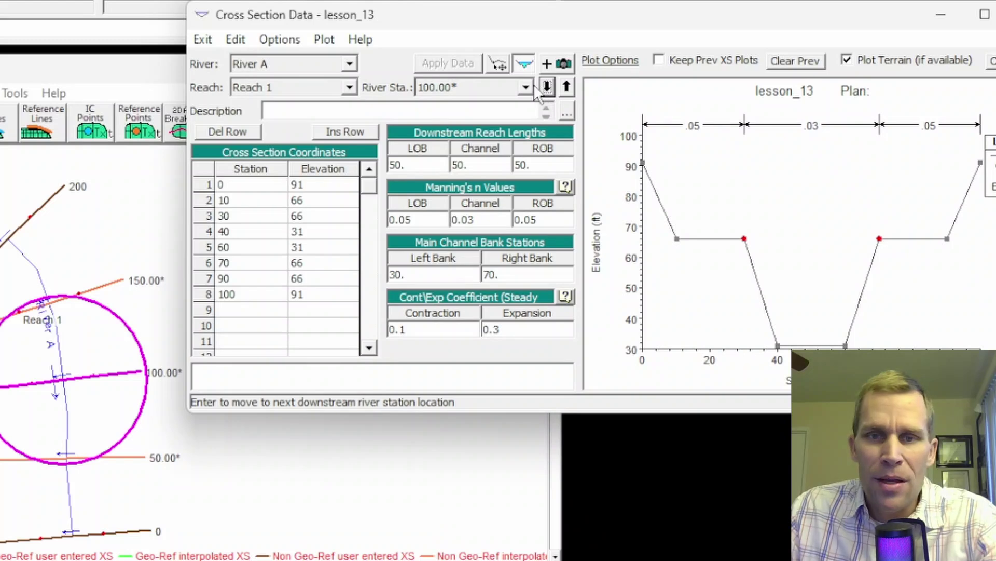
{"action": "left_click", "coordinate": [525, 85]}
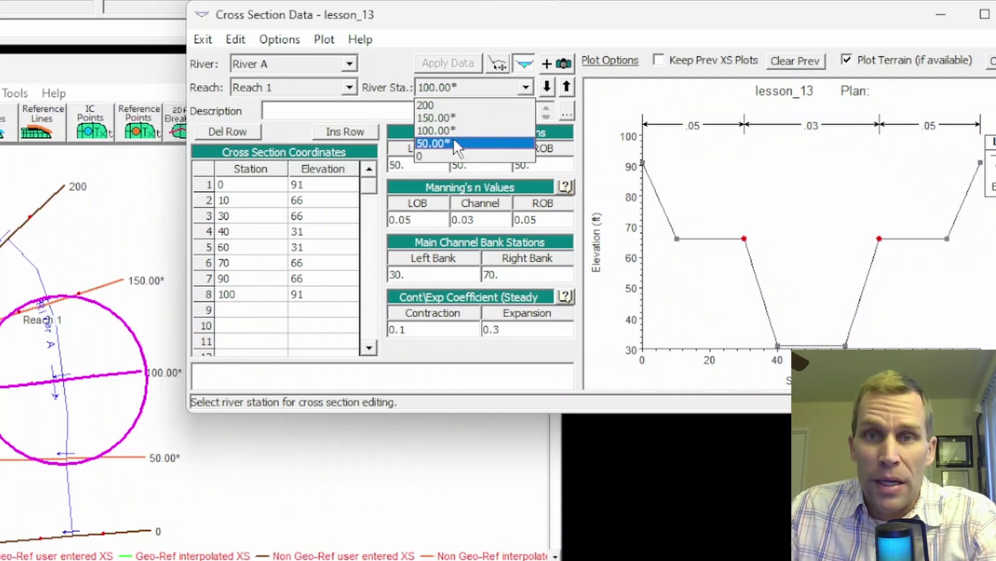
{"action": "key", "text": "Escape"}
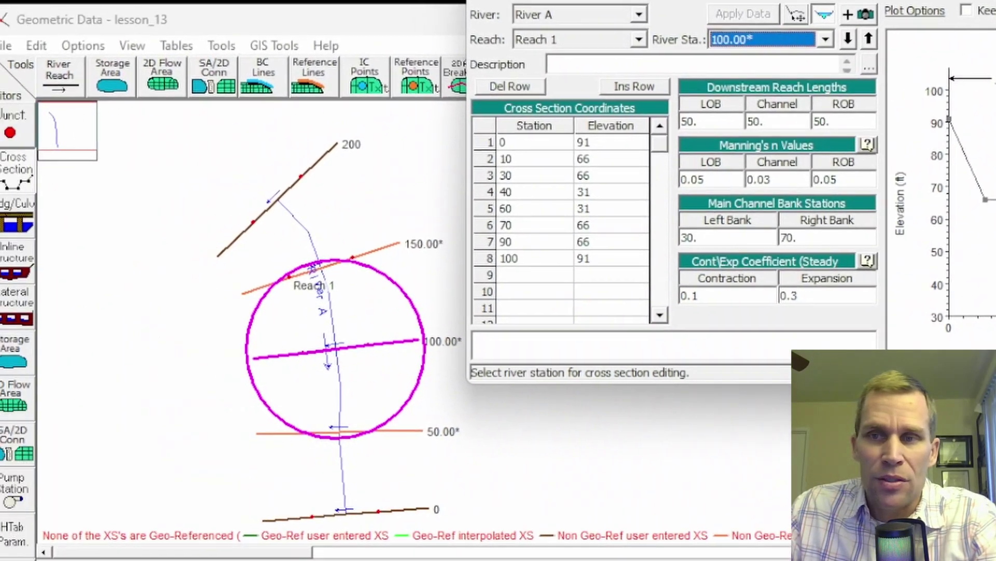
Delete the interpolated cross sections for all river stations of River A, Reach 1, using XS Interpolation within a reach
{"action": "left_click", "coordinate": [317, 268]}
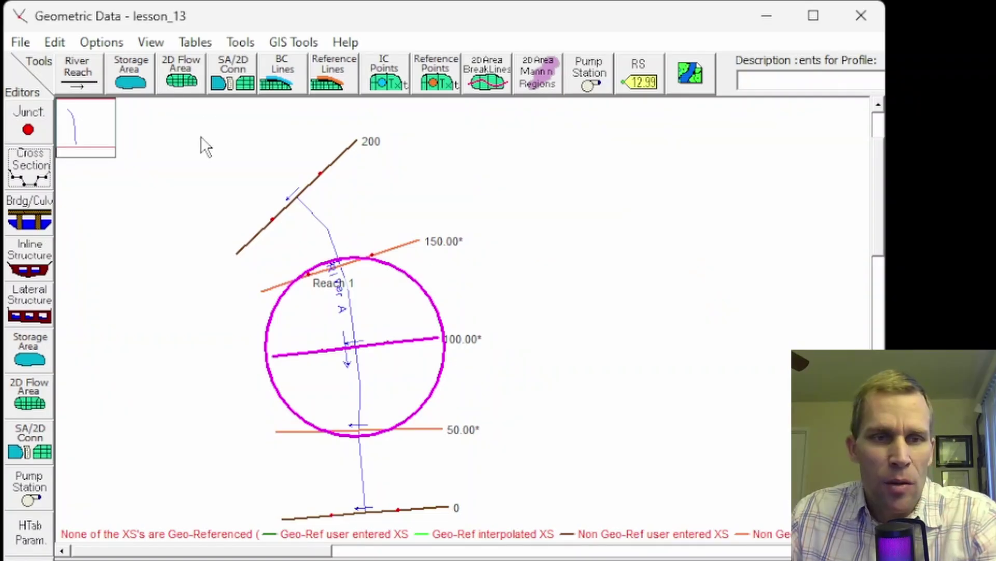
{"action": "left_click", "coordinate": [235, 42]}
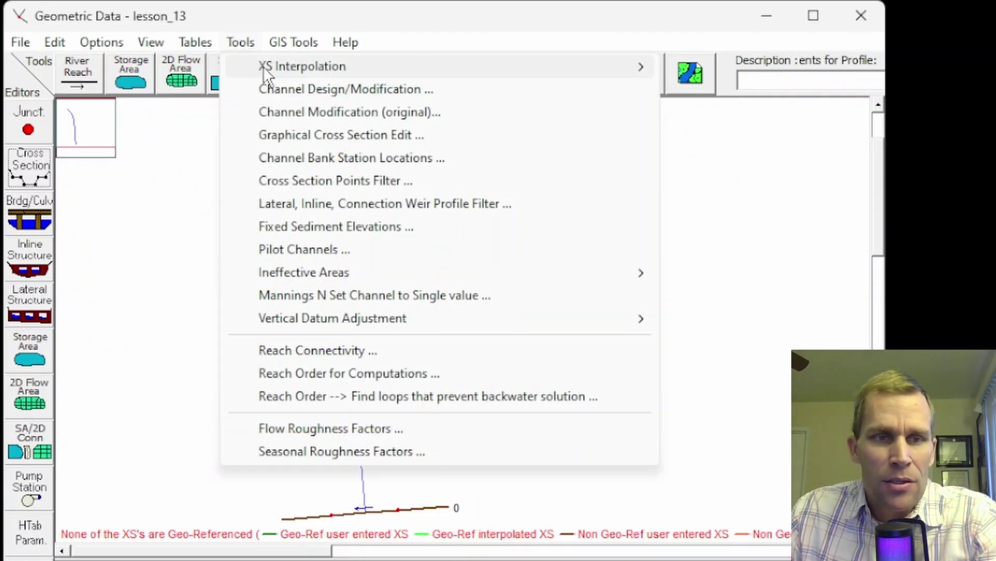
{"action": "mouse_move", "coordinate": [263, 67]}
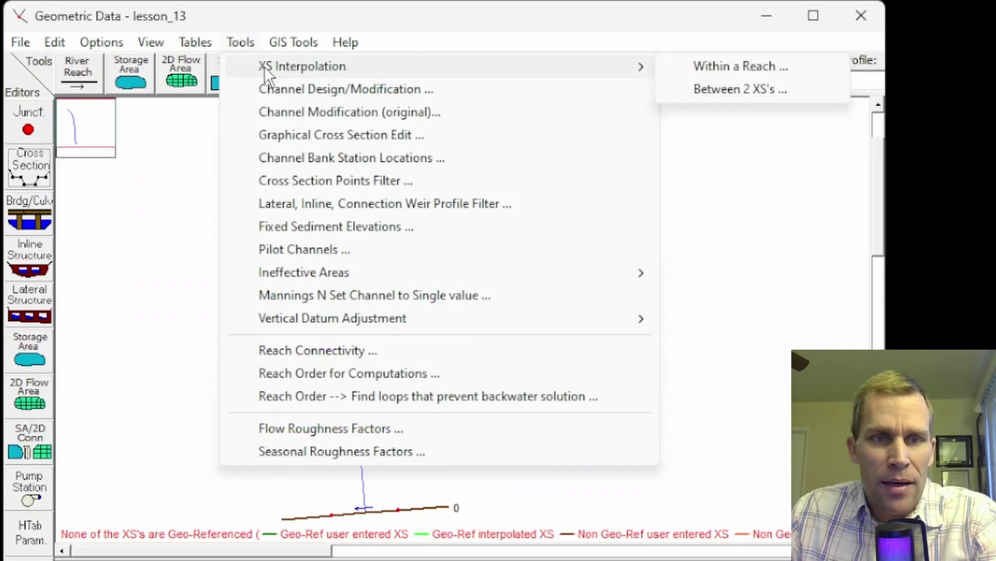
{"action": "left_click", "coordinate": [728, 66]}
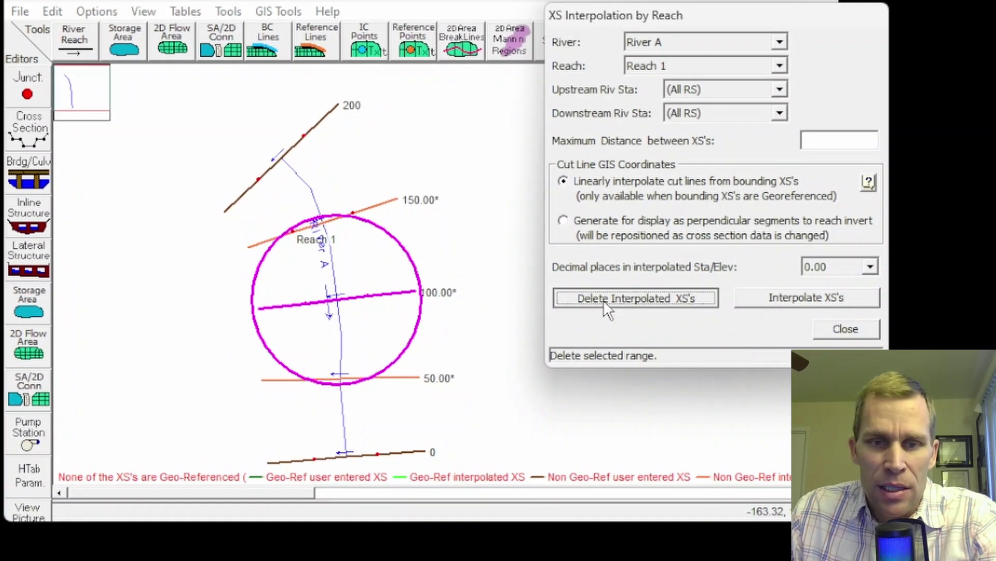
{"action": "left_click", "coordinate": [637, 349]}
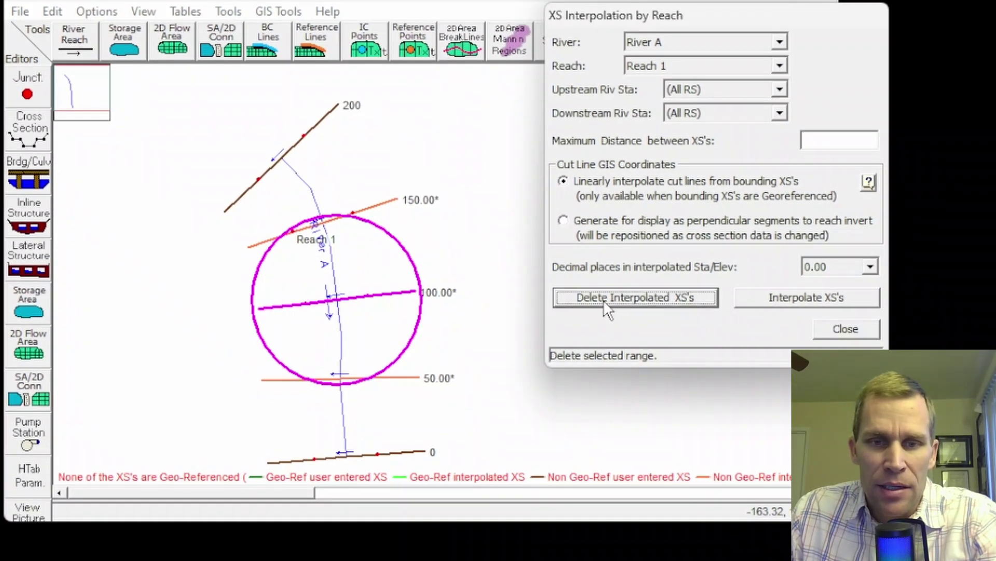
{"action": "left_click", "coordinate": [838, 327]}
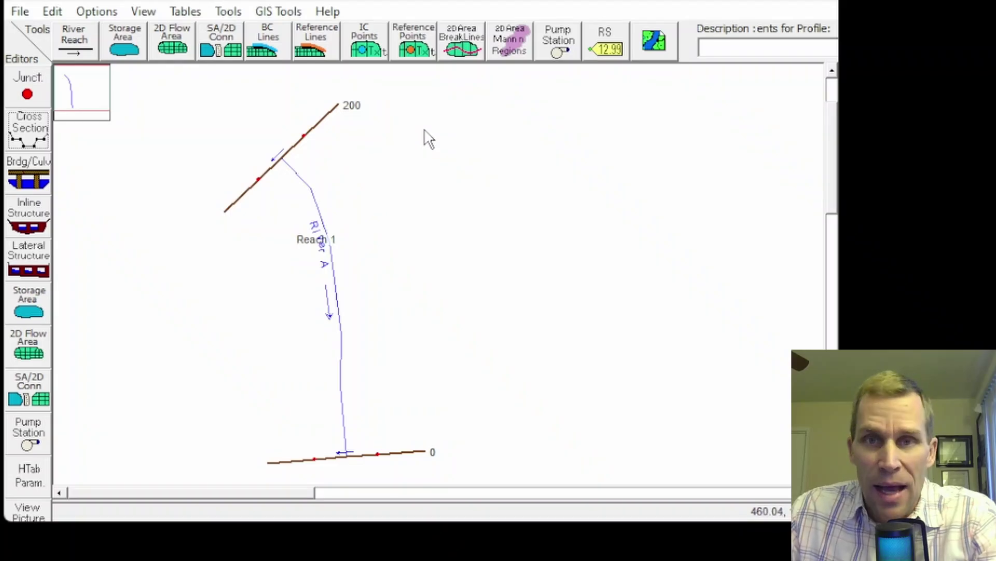
Set up XS Interpolation between two cross sections for River A, Reach 1, with 200 as the upper river station
{"action": "left_click", "coordinate": [186, 14]}
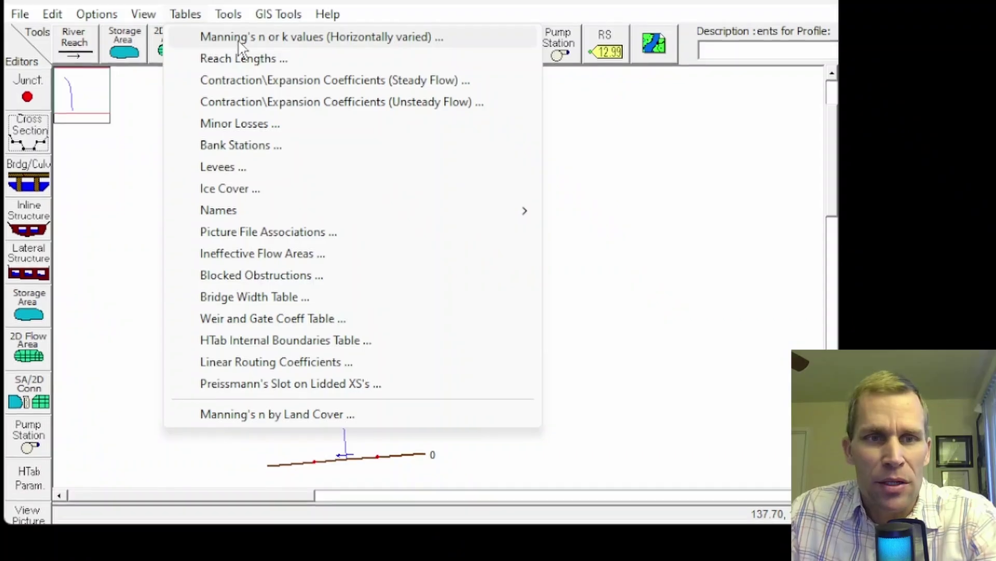
{"action": "mouse_move", "coordinate": [224, 19]}
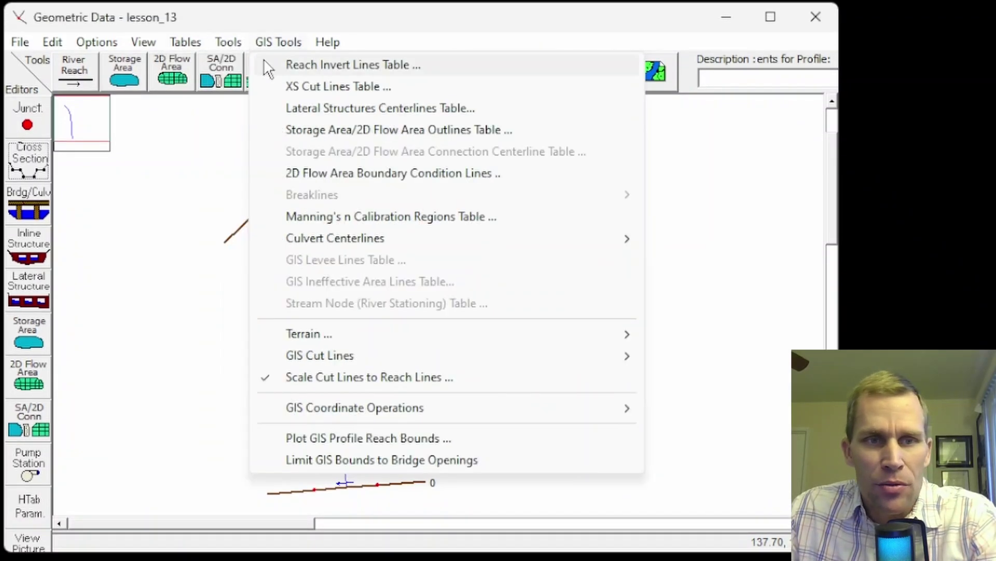
{"action": "mouse_move", "coordinate": [508, 72]}
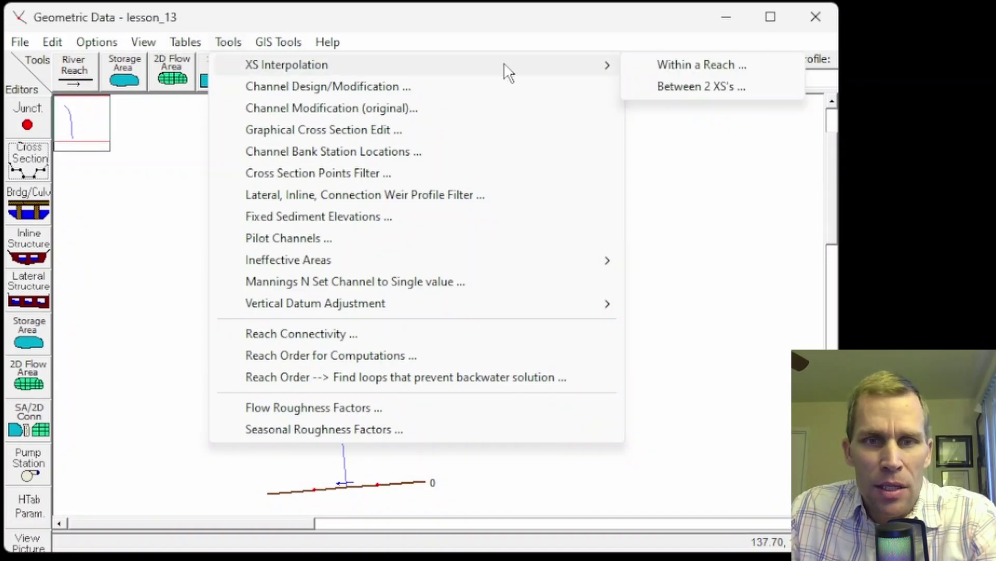
{"action": "left_click", "coordinate": [687, 84]}
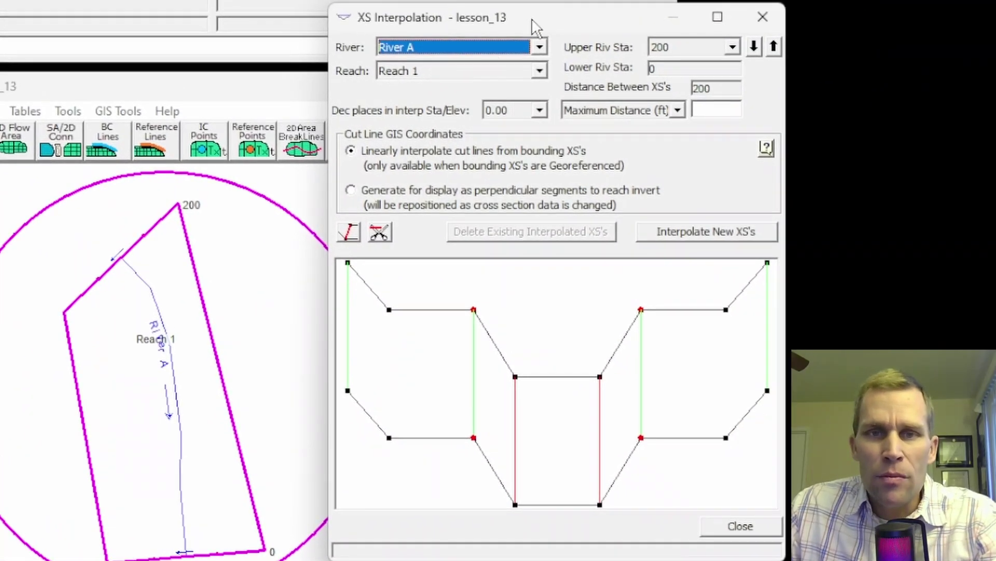
{"action": "left_click_drag", "start_coordinate": [564, 3], "coordinate": [487, 16]}
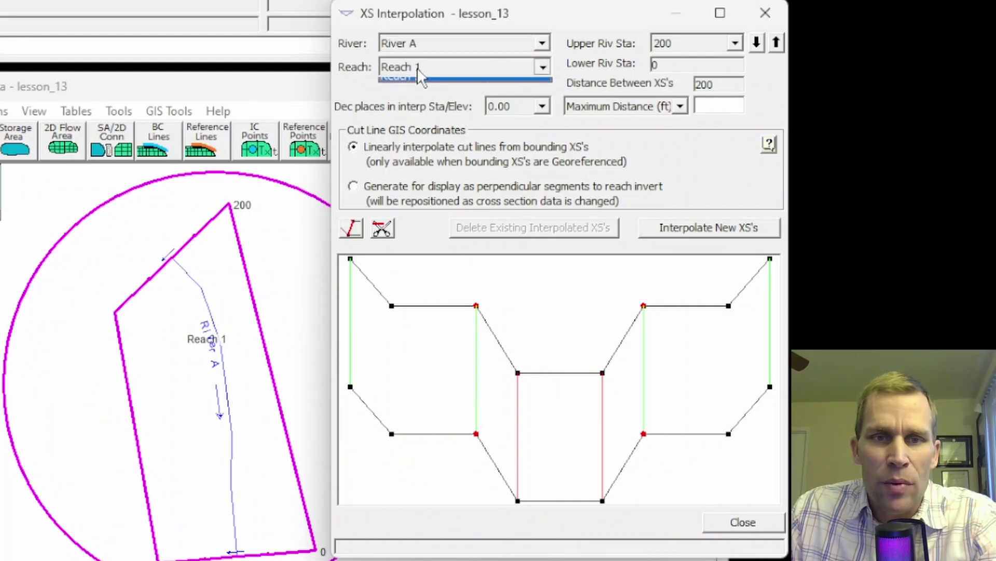
{"action": "left_click", "coordinate": [419, 68]}
{"action": "left_click", "coordinate": [687, 42]}
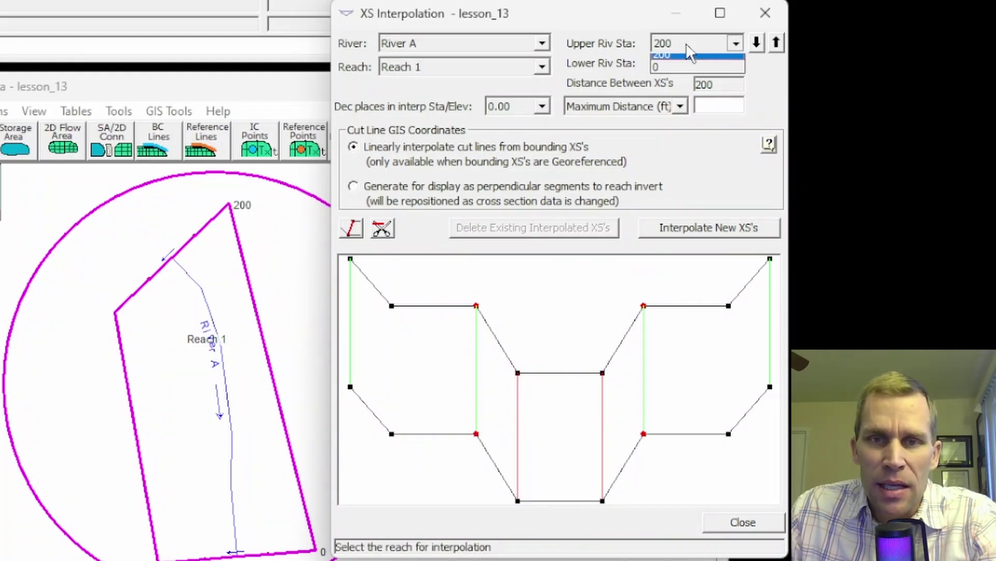
{"action": "left_click", "coordinate": [634, 58]}
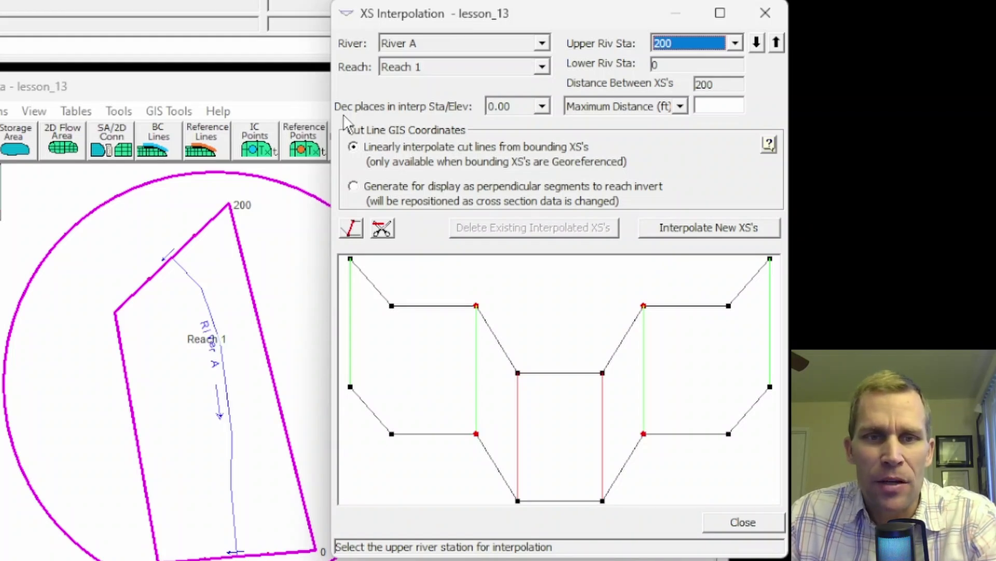
Set the interpolated station and elevation decimal places to 0.0 and the maximum distance between interpolated sections to 20 ft
{"action": "left_click", "coordinate": [543, 107]}
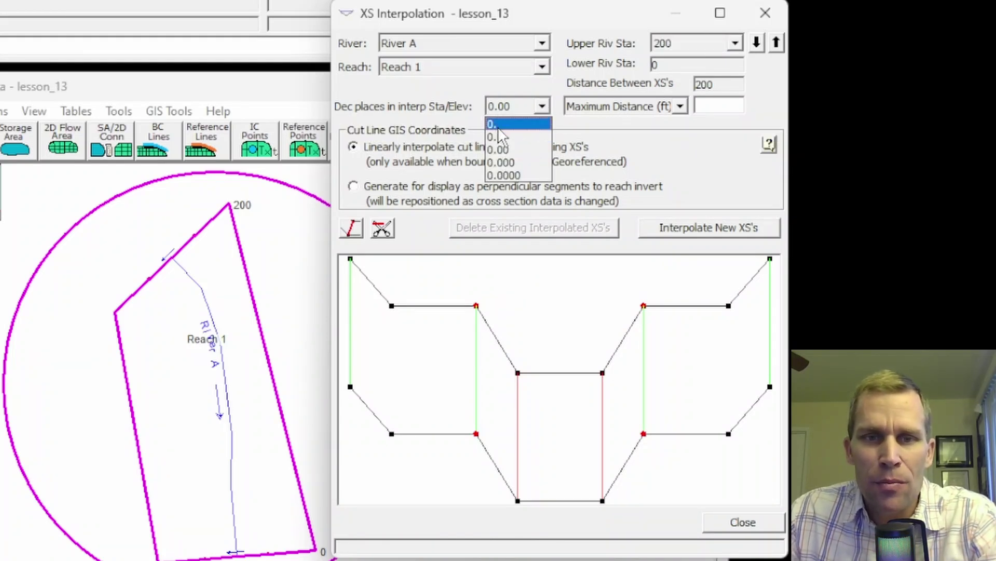
{"action": "left_click", "coordinate": [507, 142]}
{"action": "left_click", "coordinate": [717, 105]}
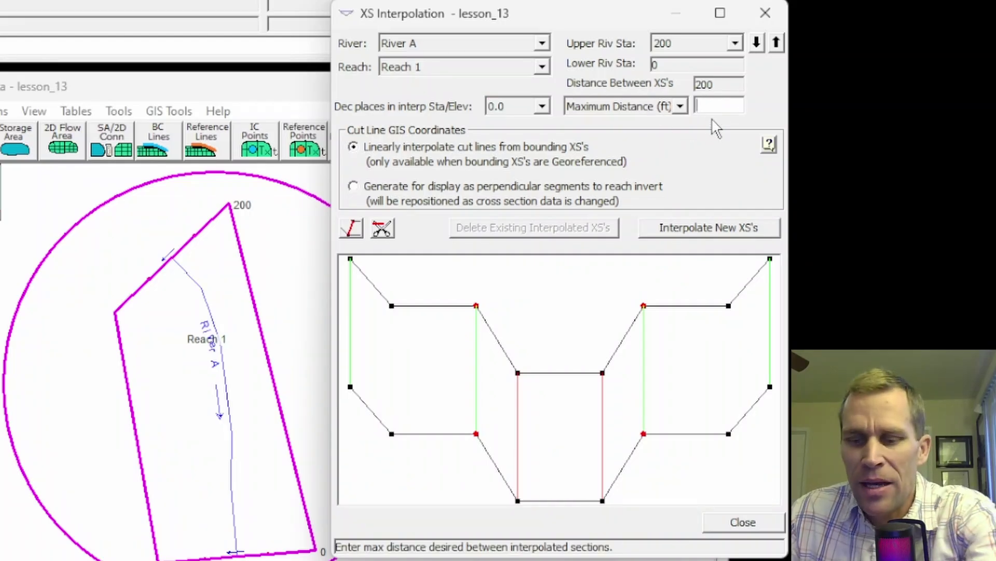
{"action": "type", "text": "20"}
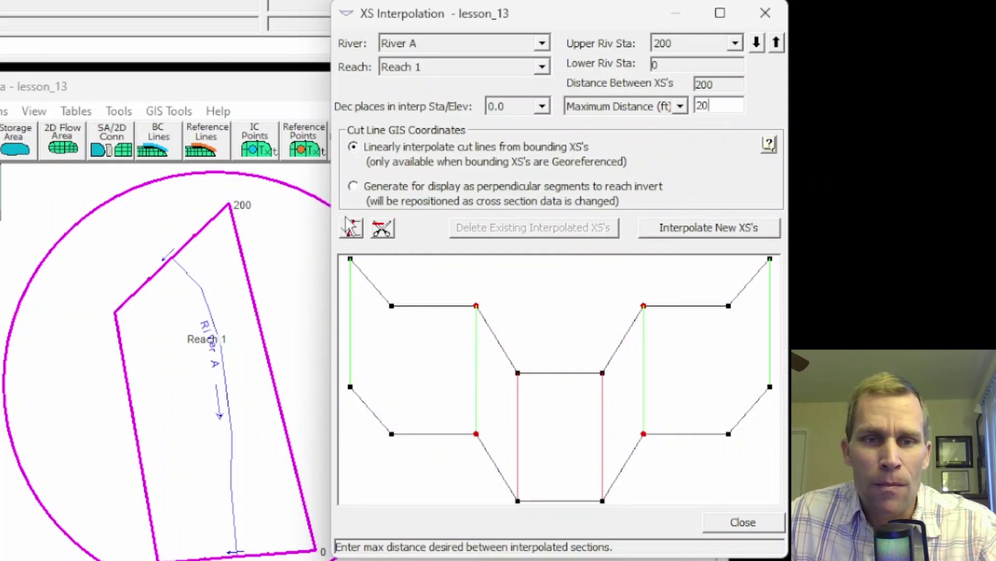
Add interpolation cords connecting the outer corner points of the left and right overbanks between the upper and lower cross sections
{"action": "left_click", "coordinate": [353, 232]}
{"action": "left_click_drag", "start_coordinate": [391, 306], "coordinate": [392, 433]}
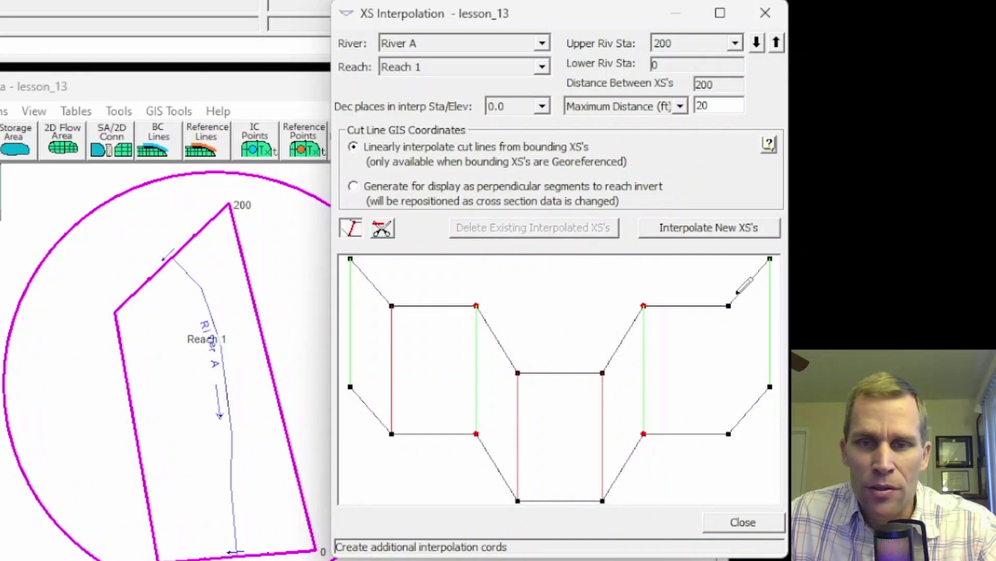
{"action": "left_click_drag", "start_coordinate": [731, 307], "coordinate": [732, 434]}
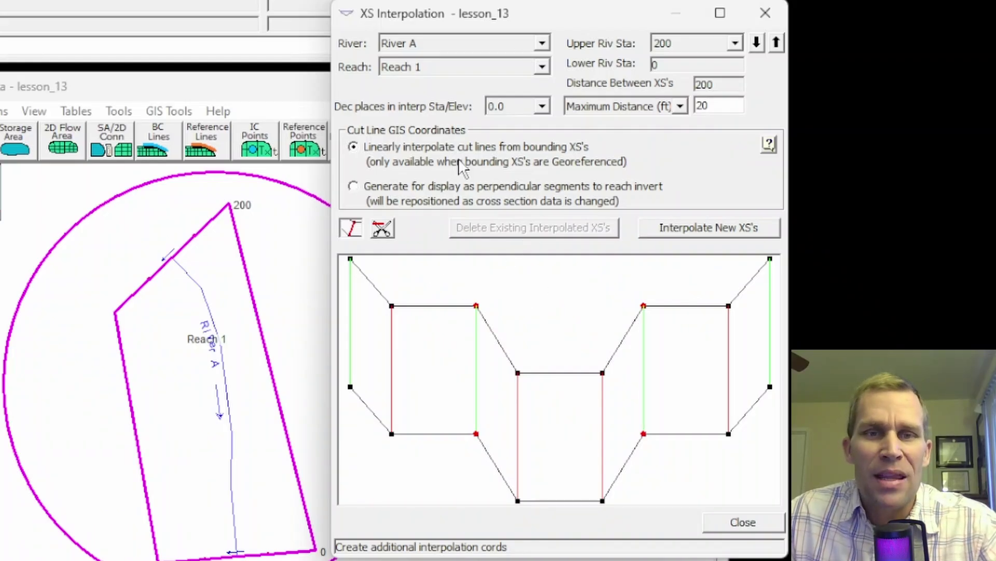
Delete the outer corner interpolation cords on both overbanks, and interpolate new cross sections between river stations 200 and 0
{"action": "left_click", "coordinate": [382, 229]}
{"action": "left_click", "coordinate": [392, 347]}
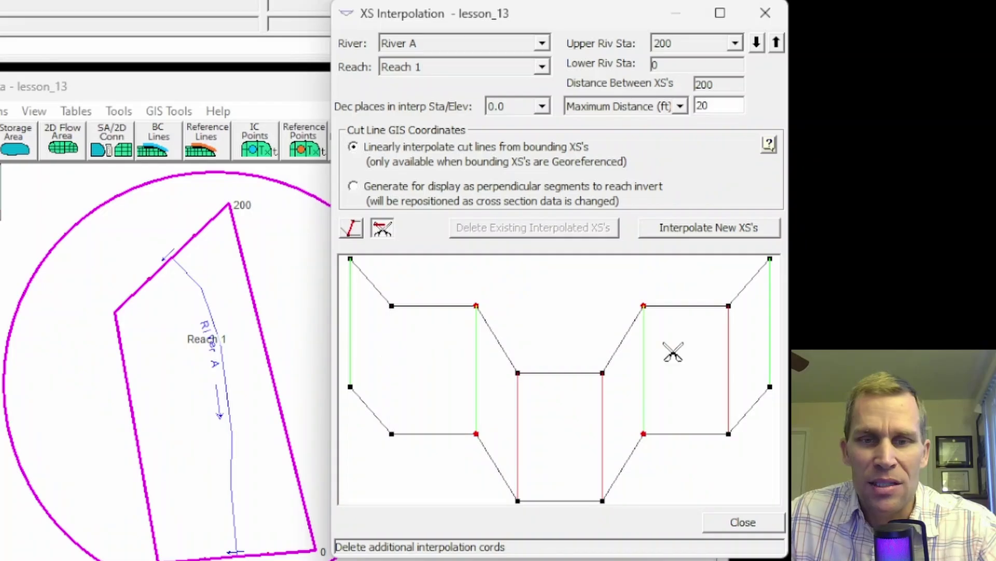
{"action": "left_click", "coordinate": [727, 369]}
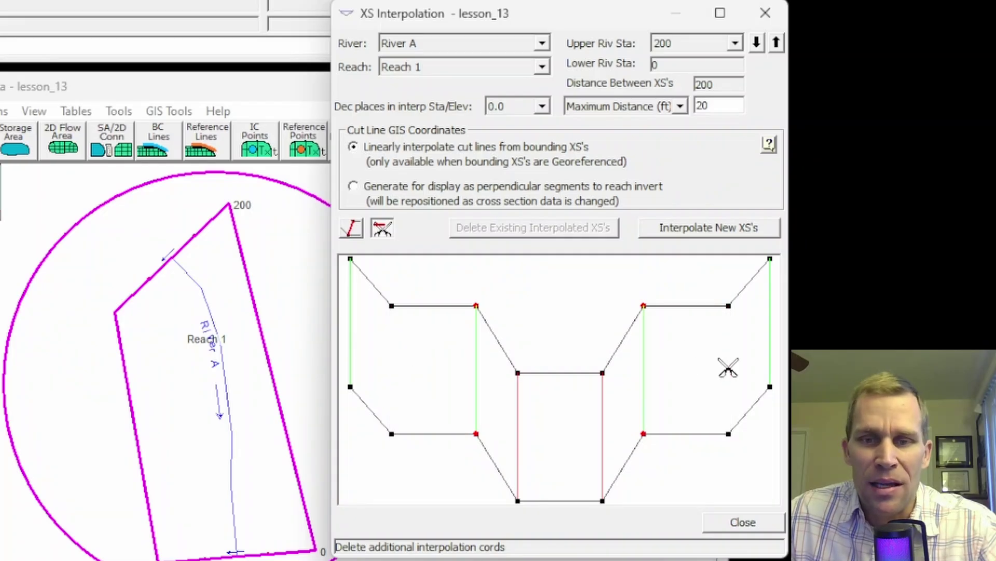
{"action": "left_click", "coordinate": [382, 228]}
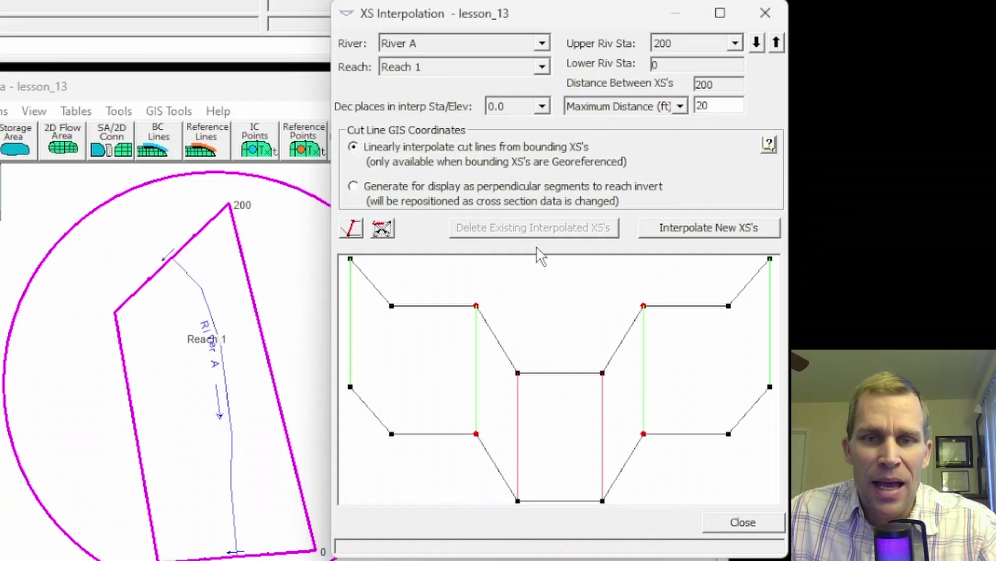
{"action": "left_click", "coordinate": [696, 228]}
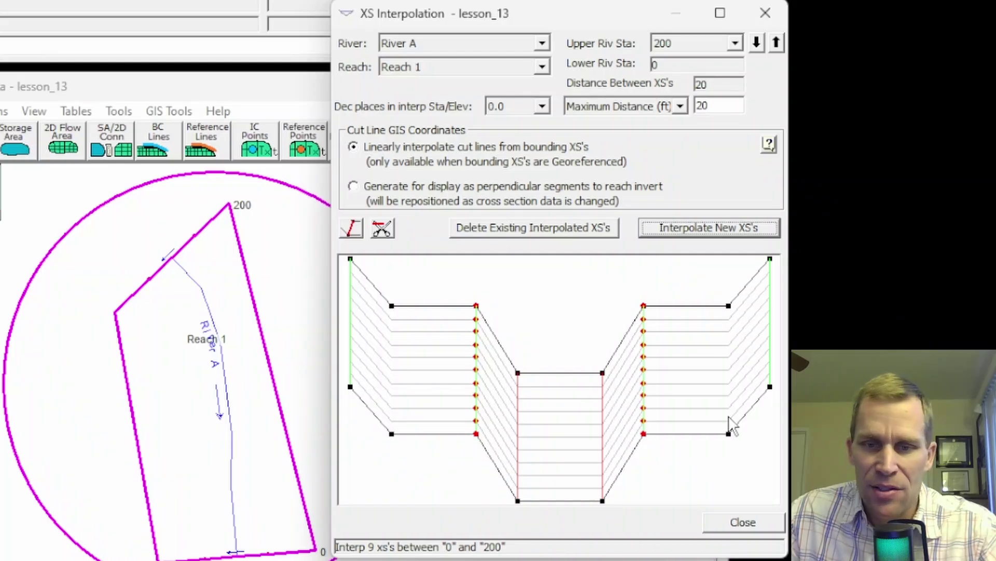
{"action": "left_click", "coordinate": [744, 522]}
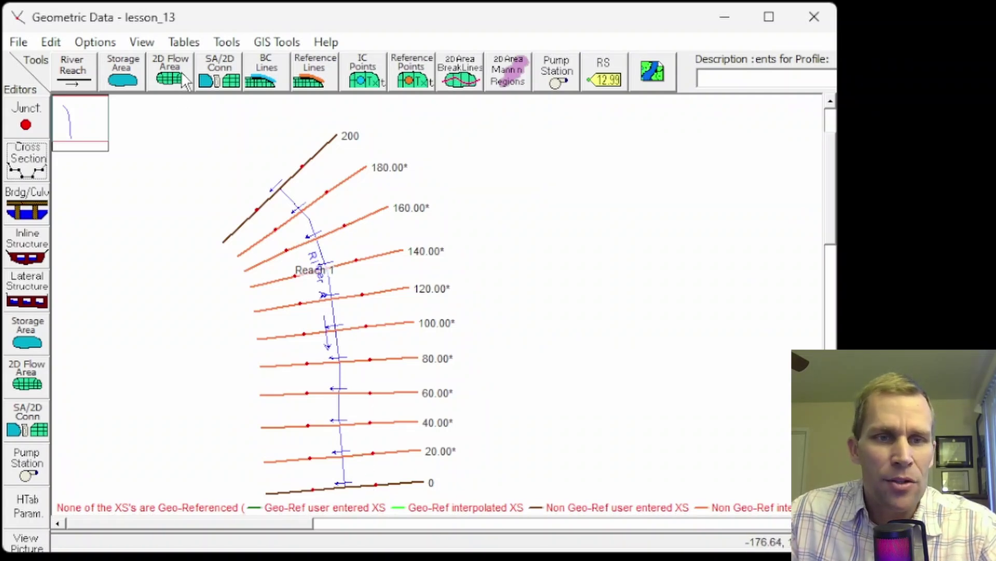
Delete the existing interpolated cross sections between river stations 200 and 0 using XS Interpolation between two cross sections
{"action": "left_click", "coordinate": [182, 41]}
{"action": "mouse_move", "coordinate": [241, 44]}
{"action": "mouse_move", "coordinate": [282, 64]}
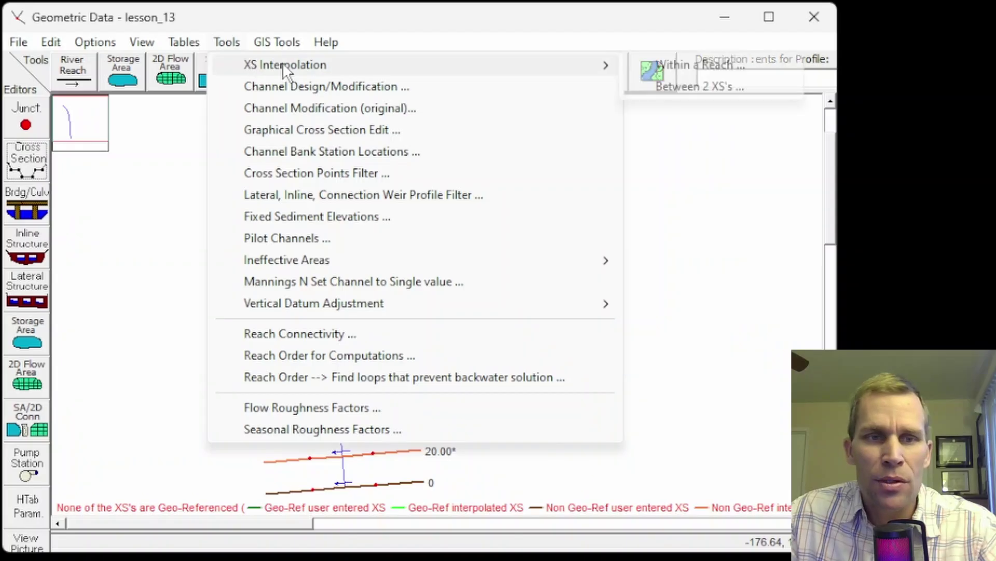
{"action": "left_click", "coordinate": [681, 85]}
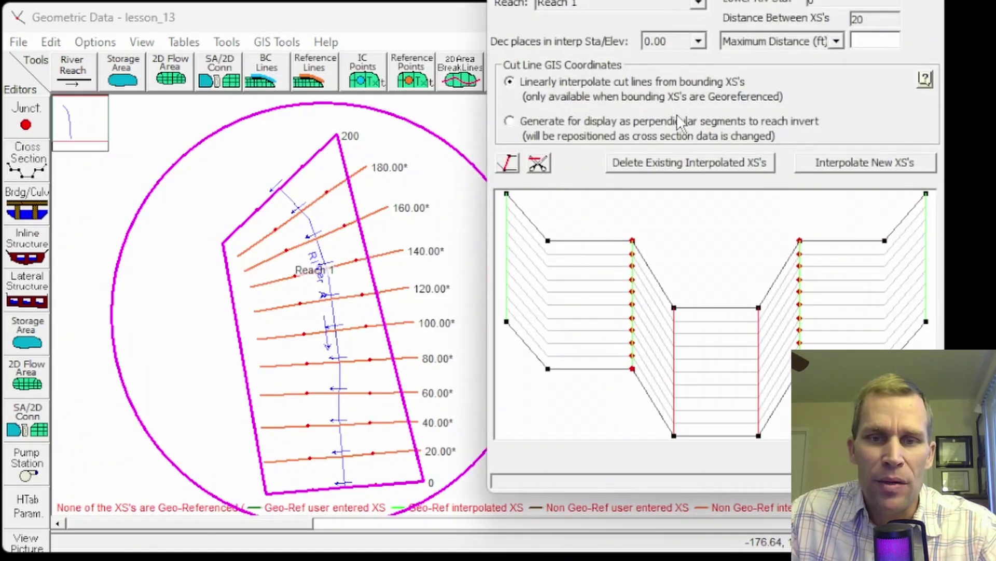
{"action": "left_click", "coordinate": [681, 164]}
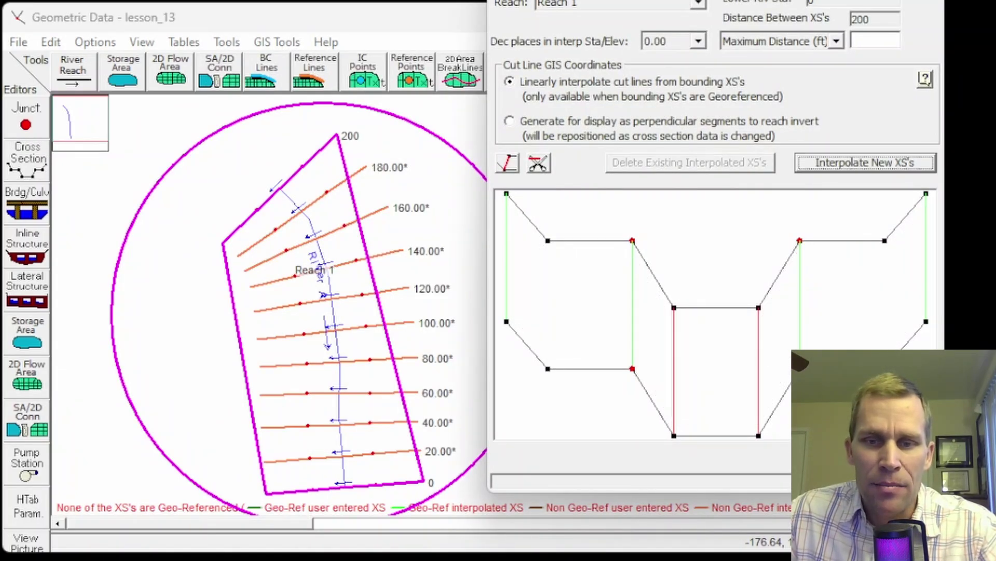
{"action": "left_click", "coordinate": [804, 483]}
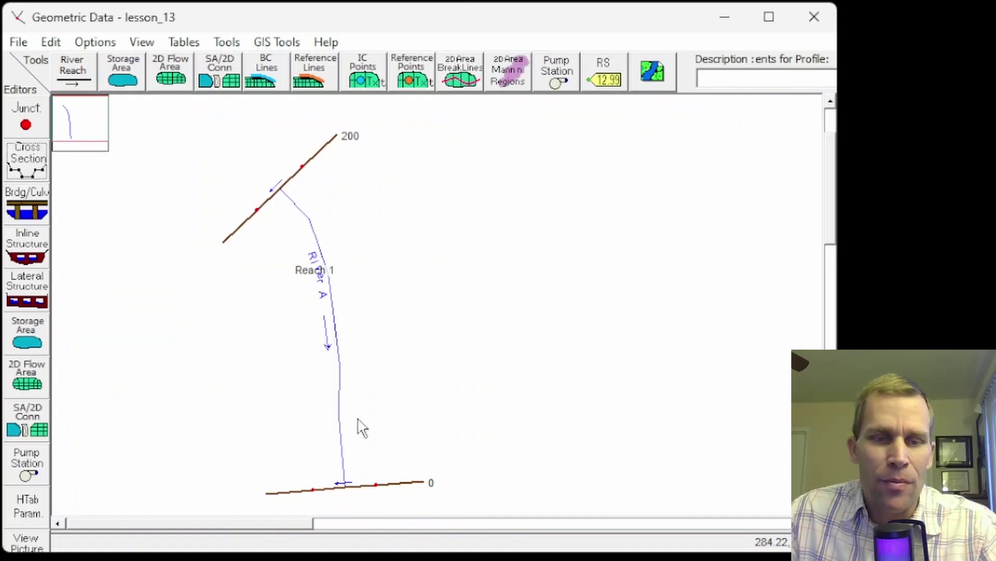
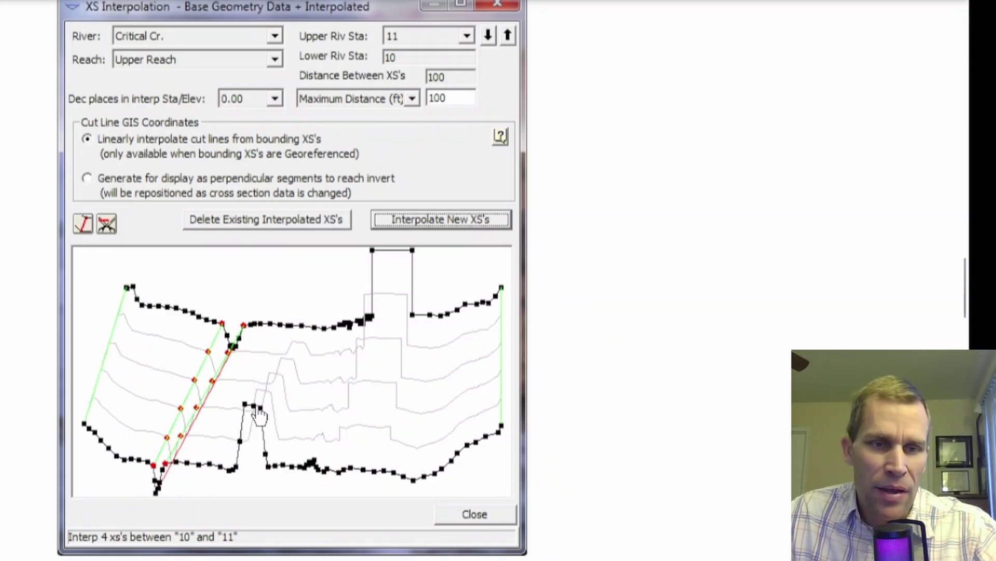
In the HEC-RAS User's Manual, examine the Critical Cr. example of interpolation cords and resulting cross sections between stations 11 and 10
{"action": "middle_click", "coordinate": [570, 300]}
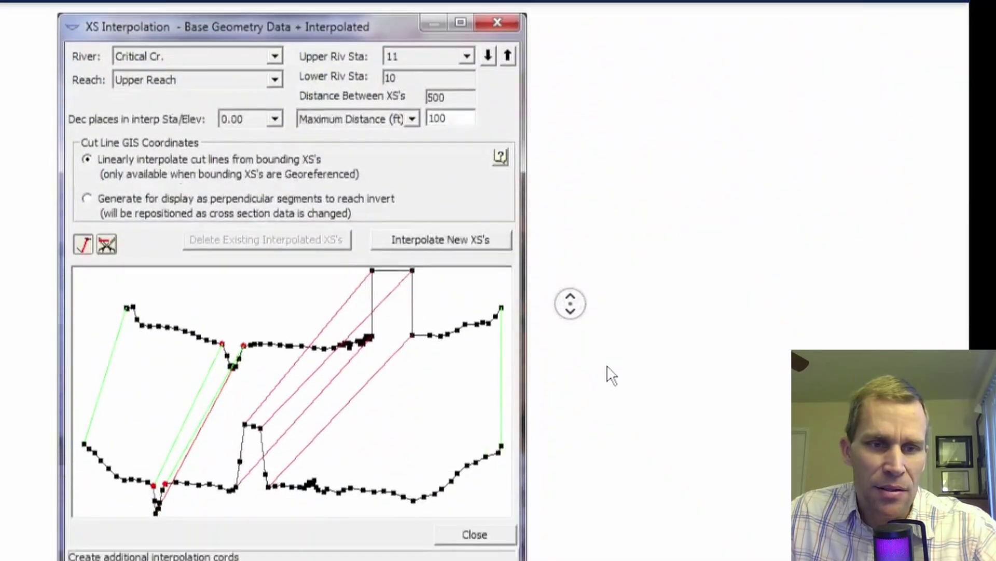
{"action": "middle_click", "coordinate": [611, 380]}
{"action": "scroll", "coordinate": [613, 385], "scroll_direction": "up", "scroll_amount": 1}
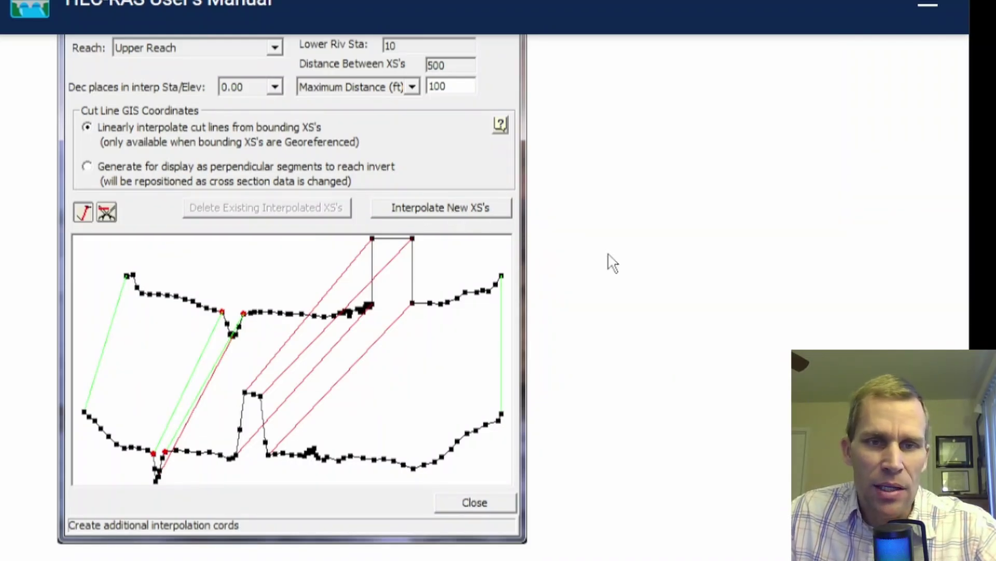
{"action": "middle_click", "coordinate": [629, 260]}
{"action": "middle_click", "coordinate": [625, 322]}
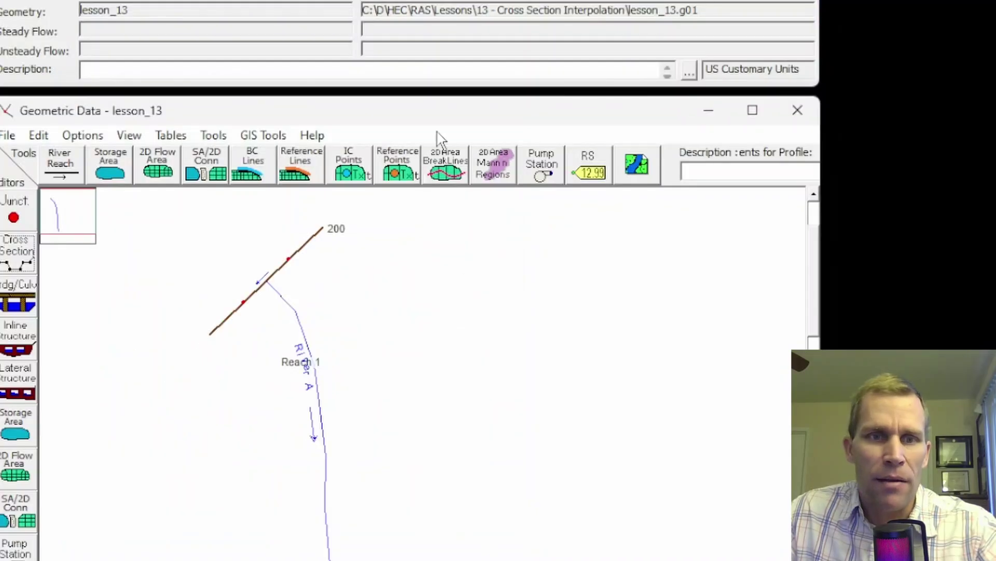
{"action": "left_click", "coordinate": [213, 135]}
{"action": "mouse_move", "coordinate": [351, 159]}
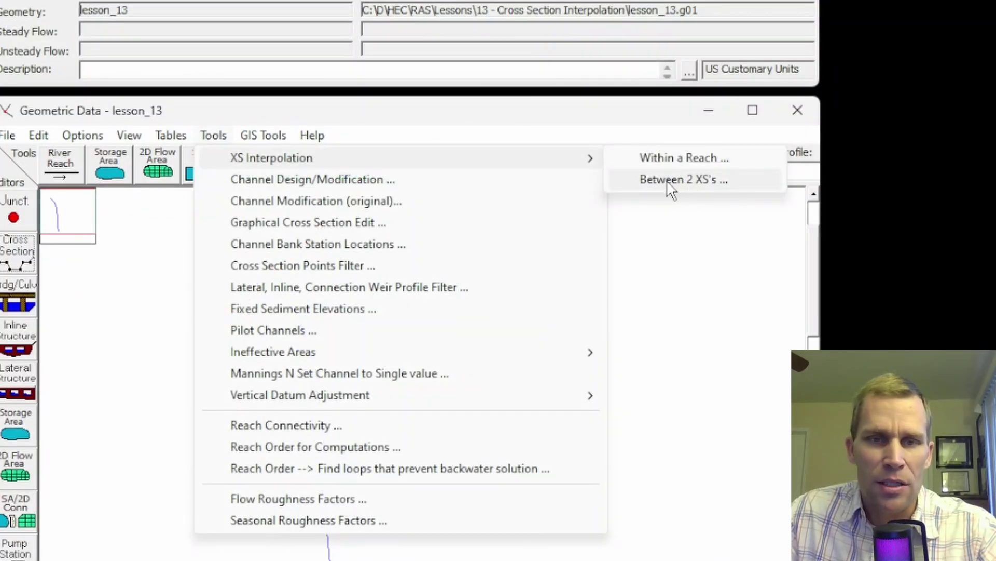
{"action": "left_click", "coordinate": [636, 108]}
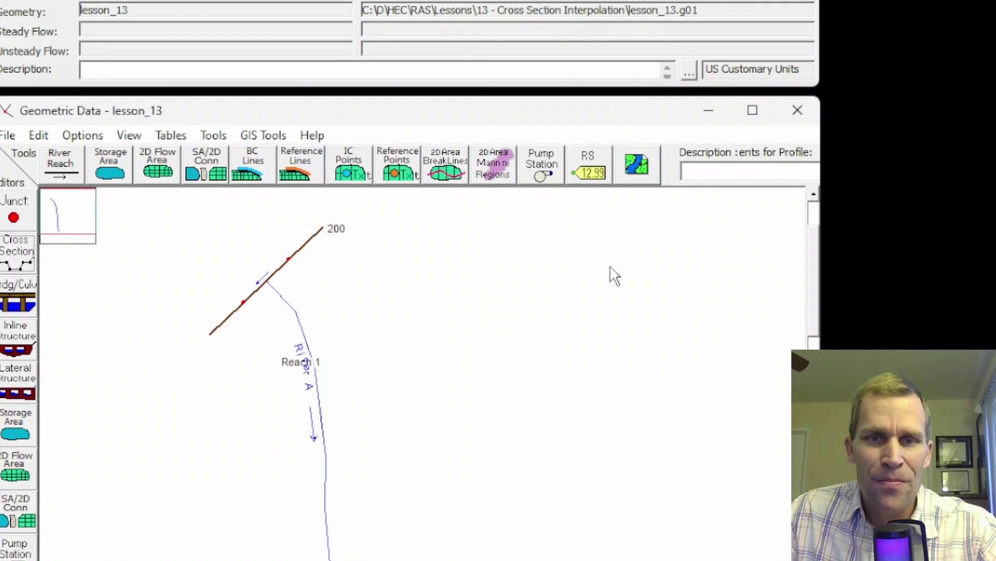